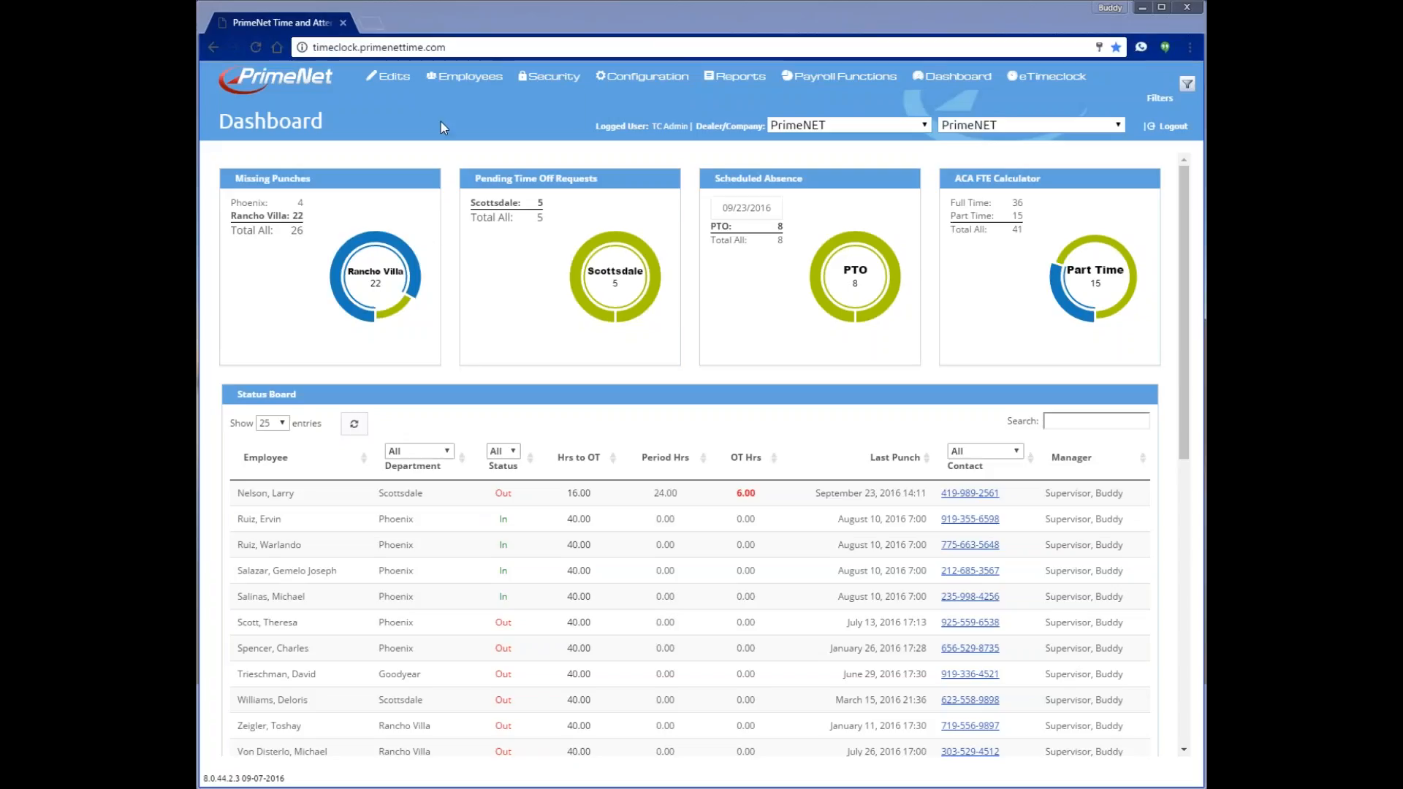
- From Employees > Employee Details, start adding a new company member from the Company Members List
mouse_move(465, 83)
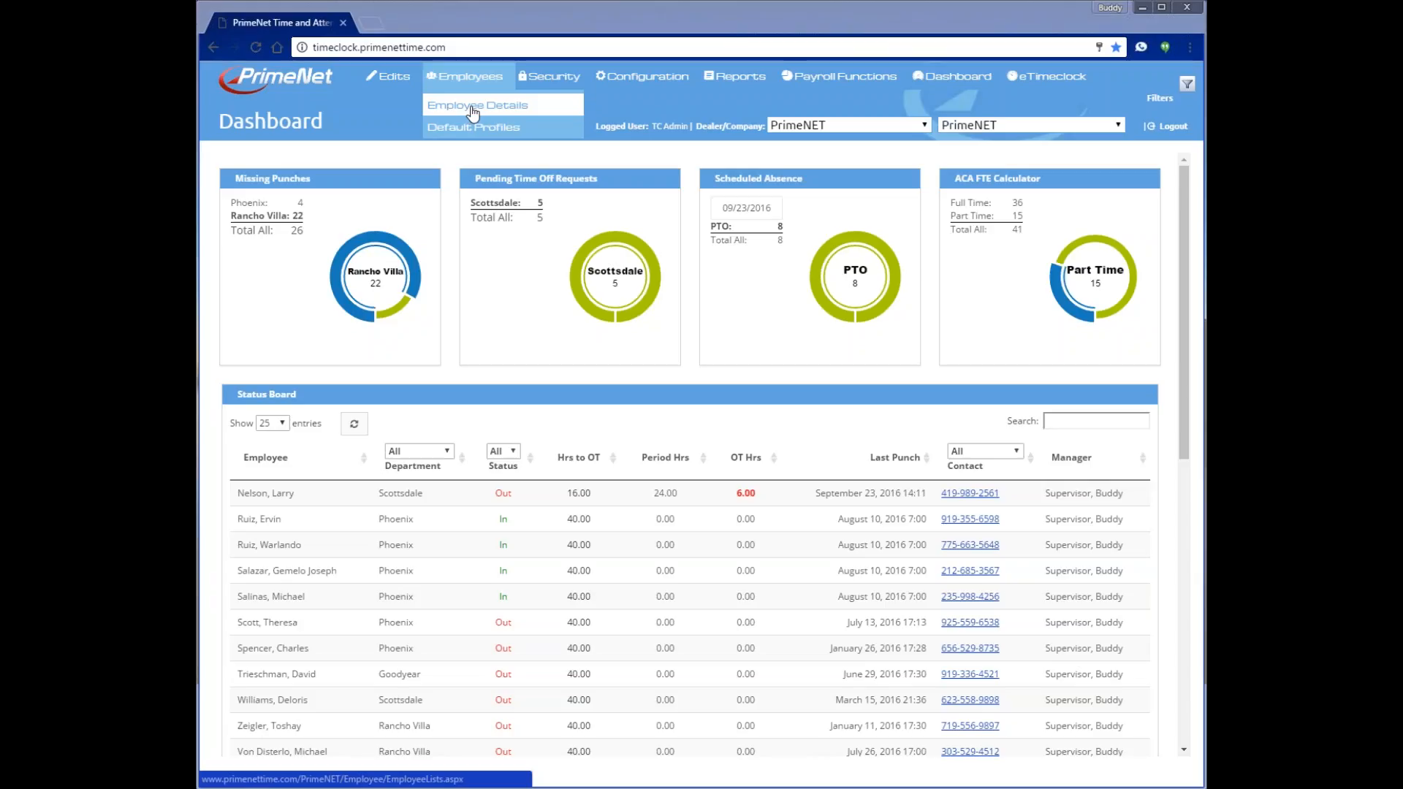
click(474, 106)
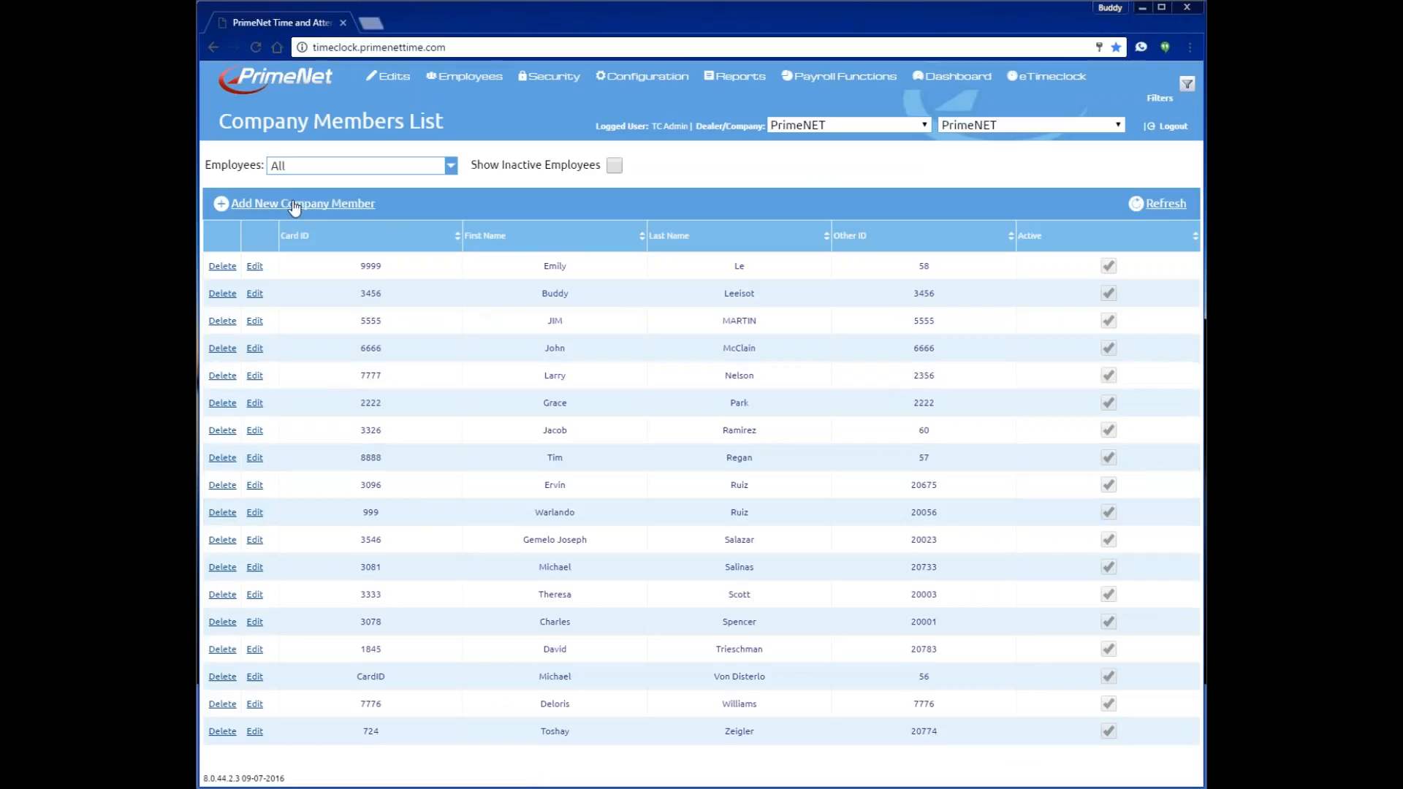
click(257, 205)
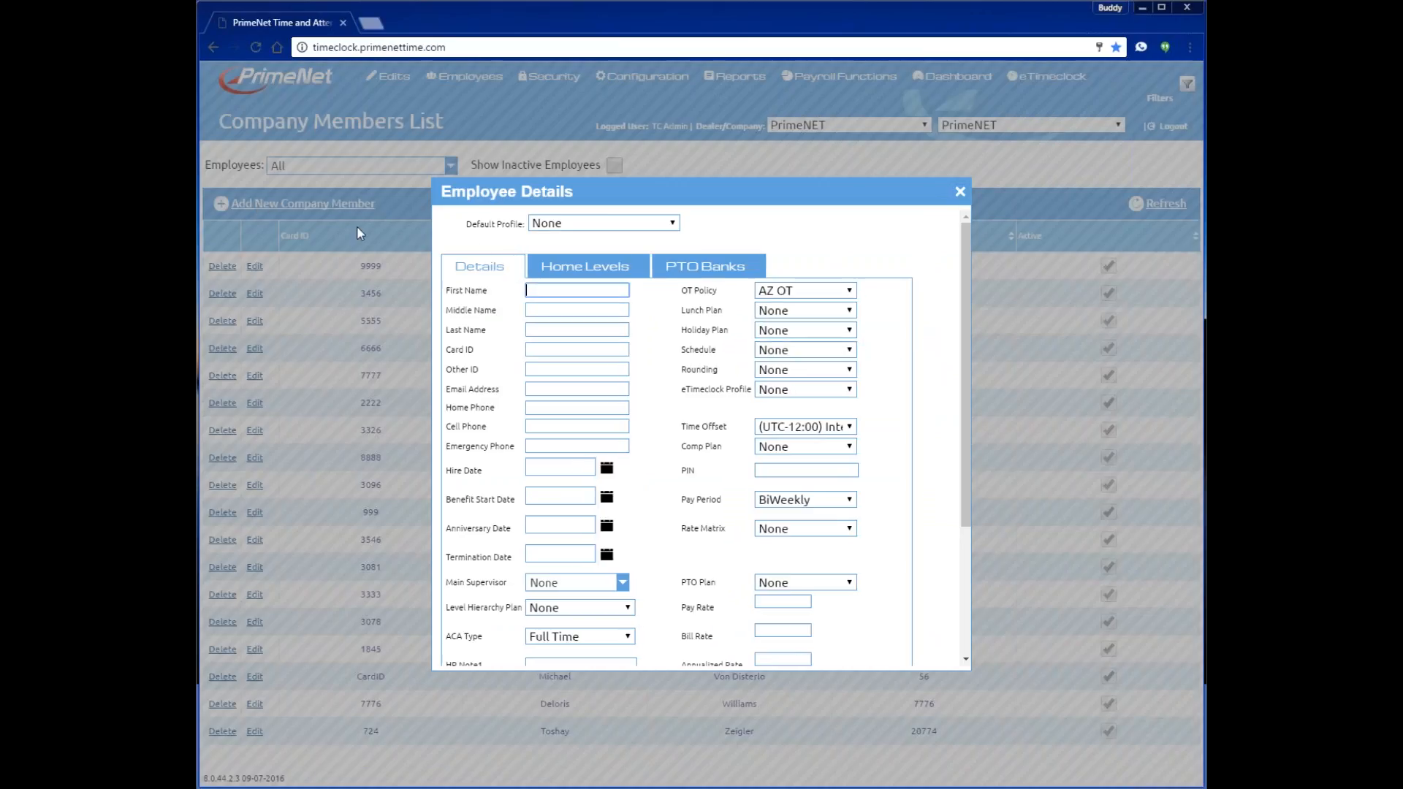
- Apply the CNA default profile to the new employee's form
click(672, 224)
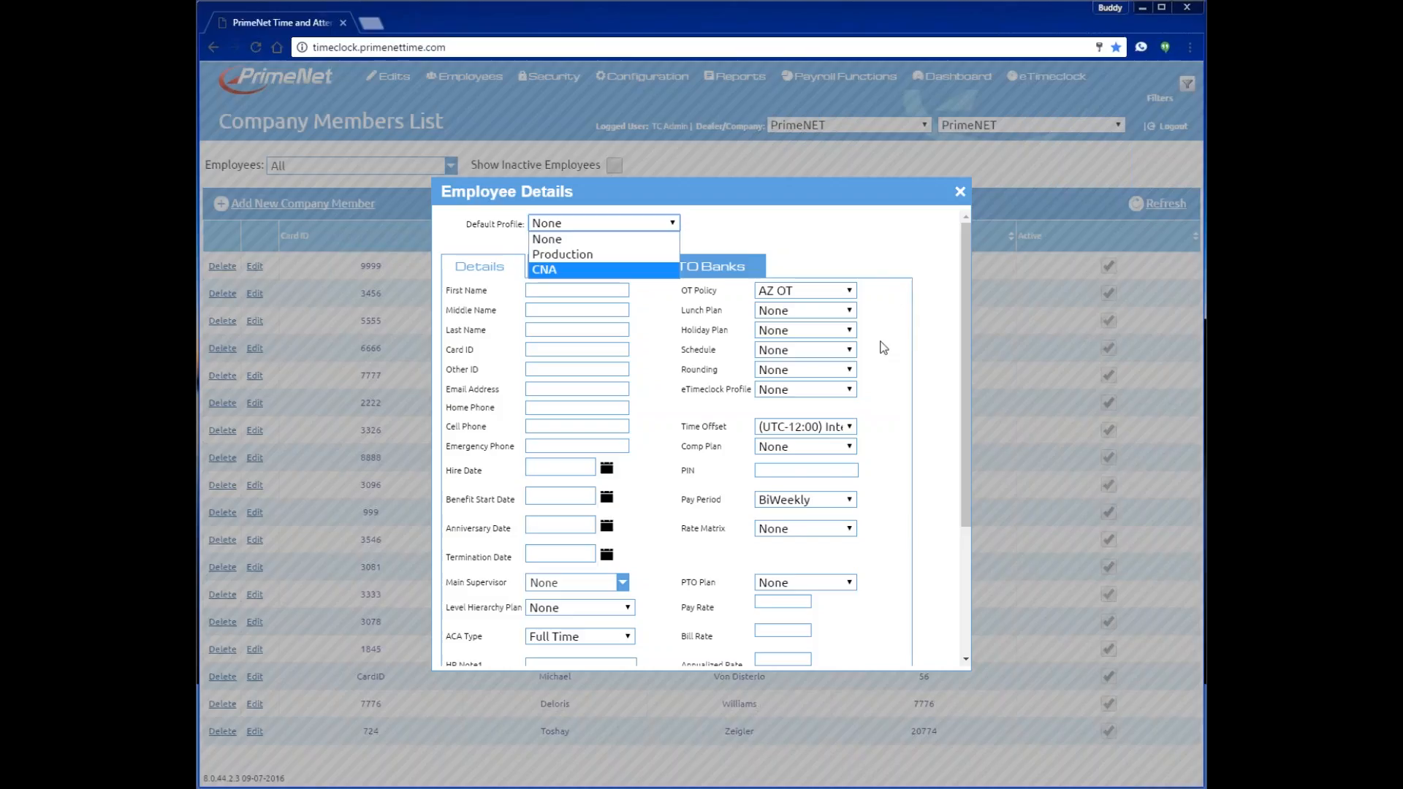
click(559, 270)
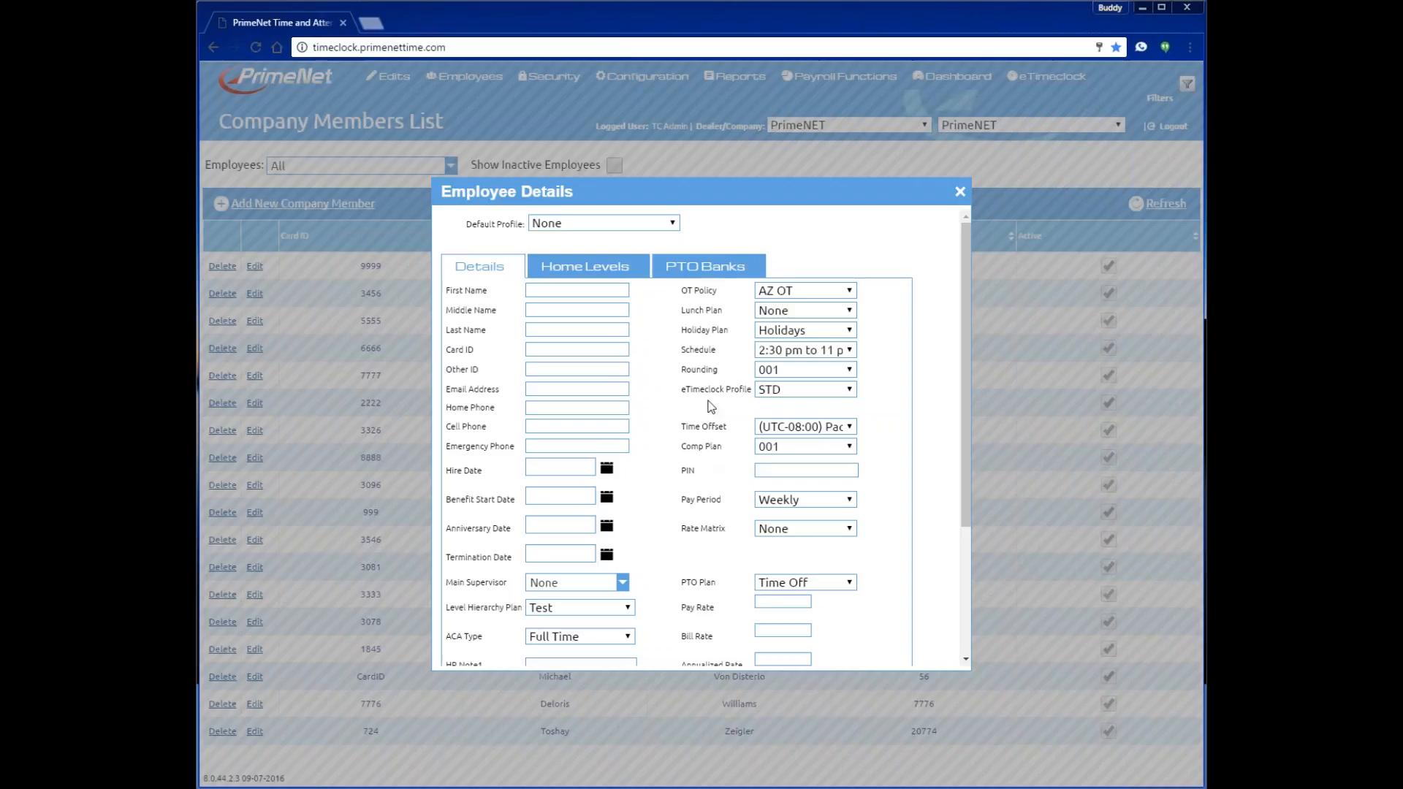
- Enter the employee's first name, middle initial and last name
click(577, 290)
click(562, 309)
text(L)
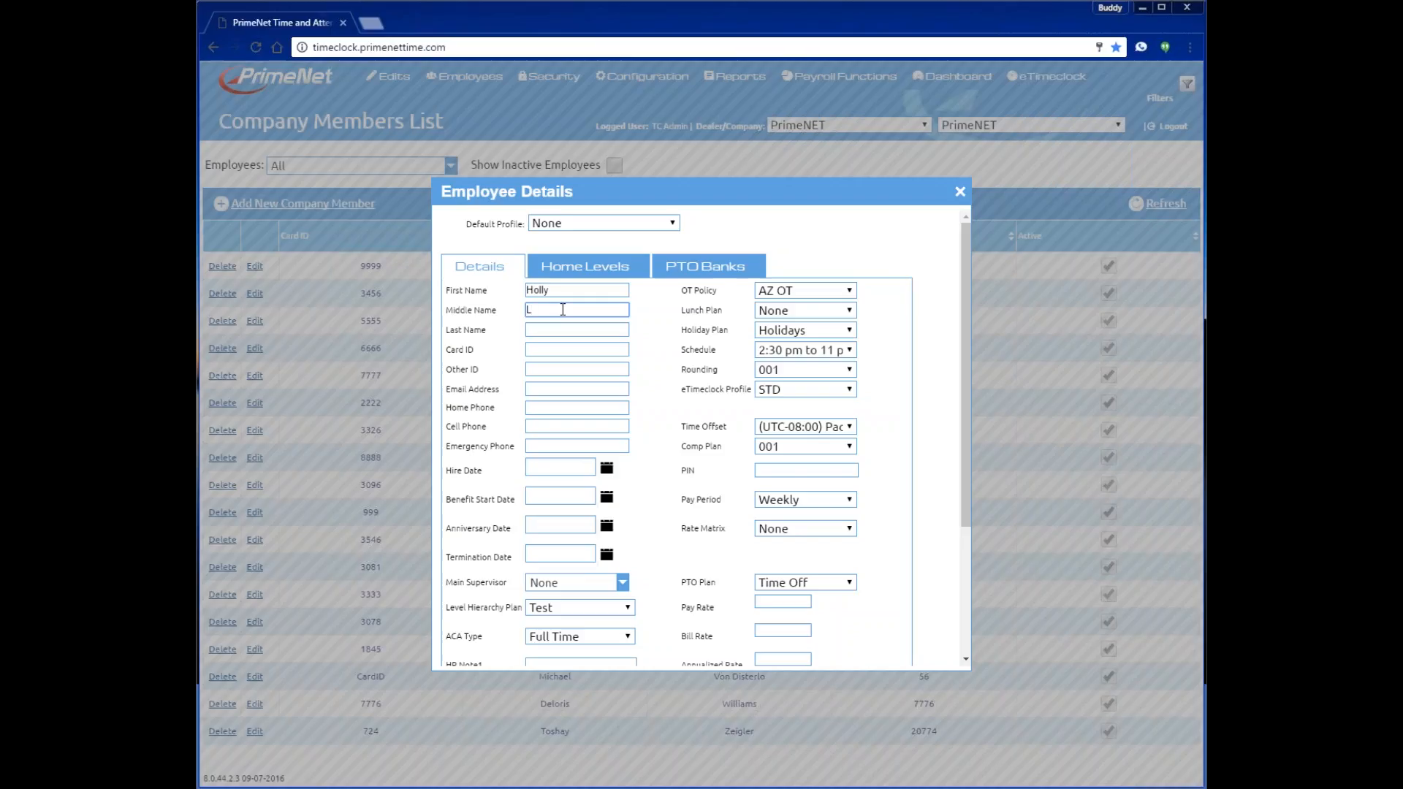
click(561, 328)
- Fill in the employee's card ID, other ID and cell phone number
click(561, 350)
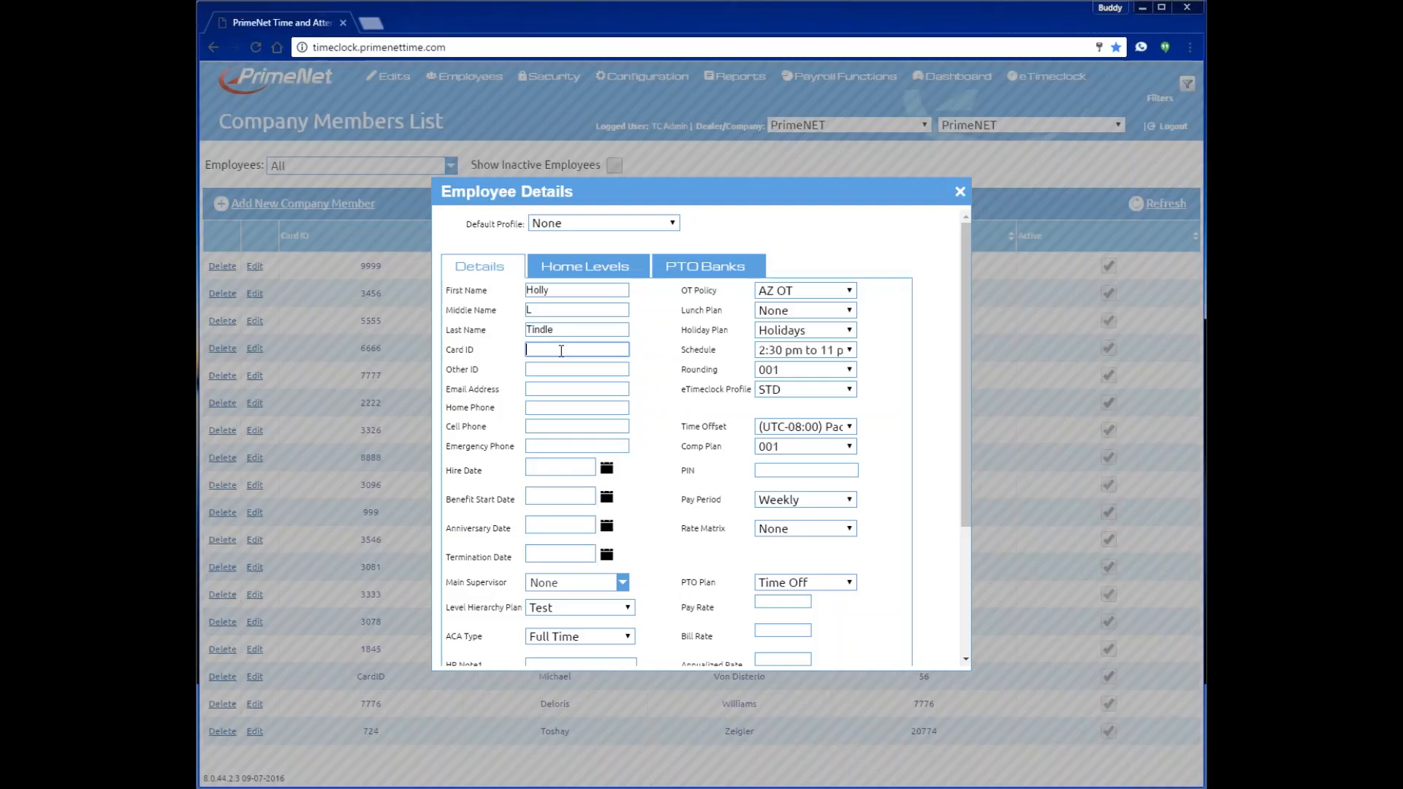
text(9845)
click(554, 369)
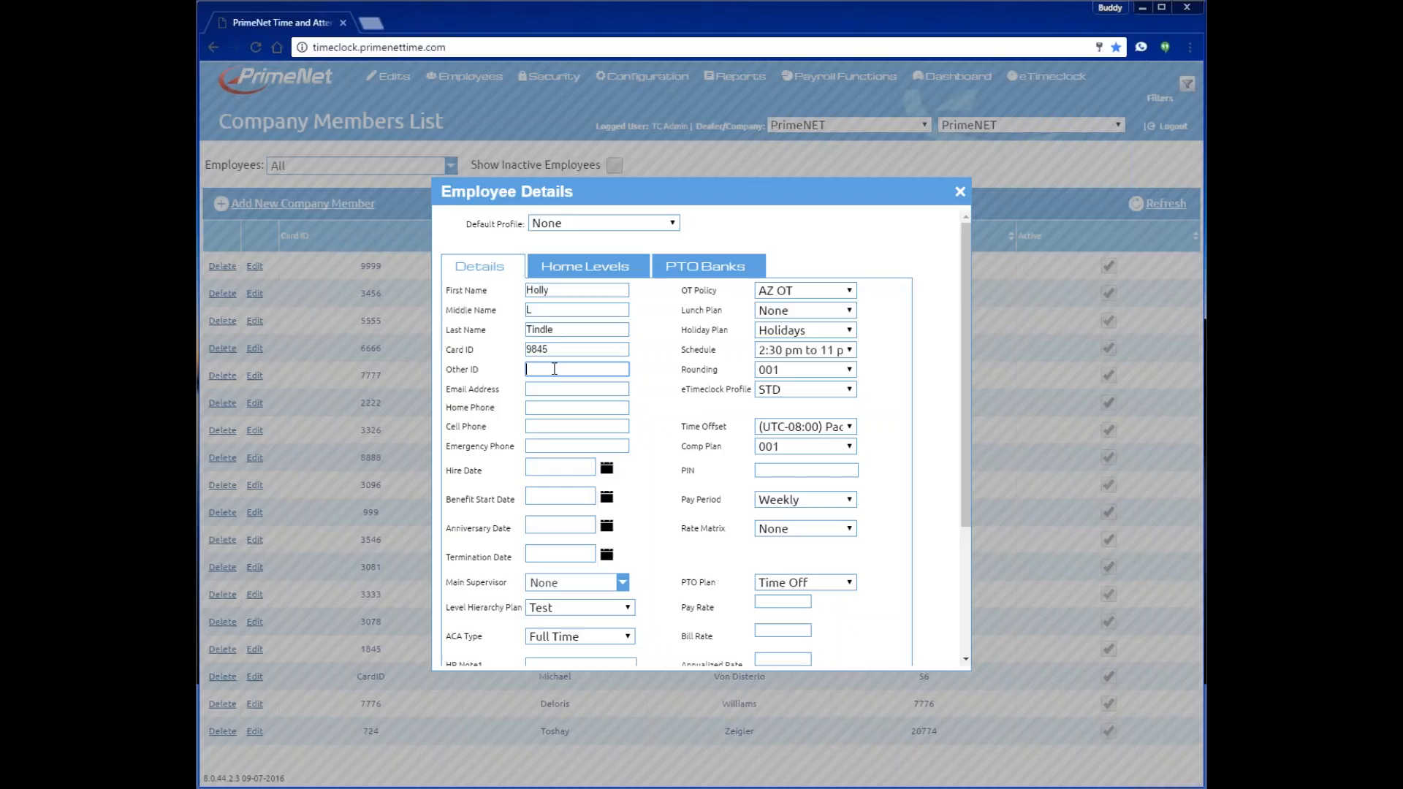
text(88756)
click(552, 393)
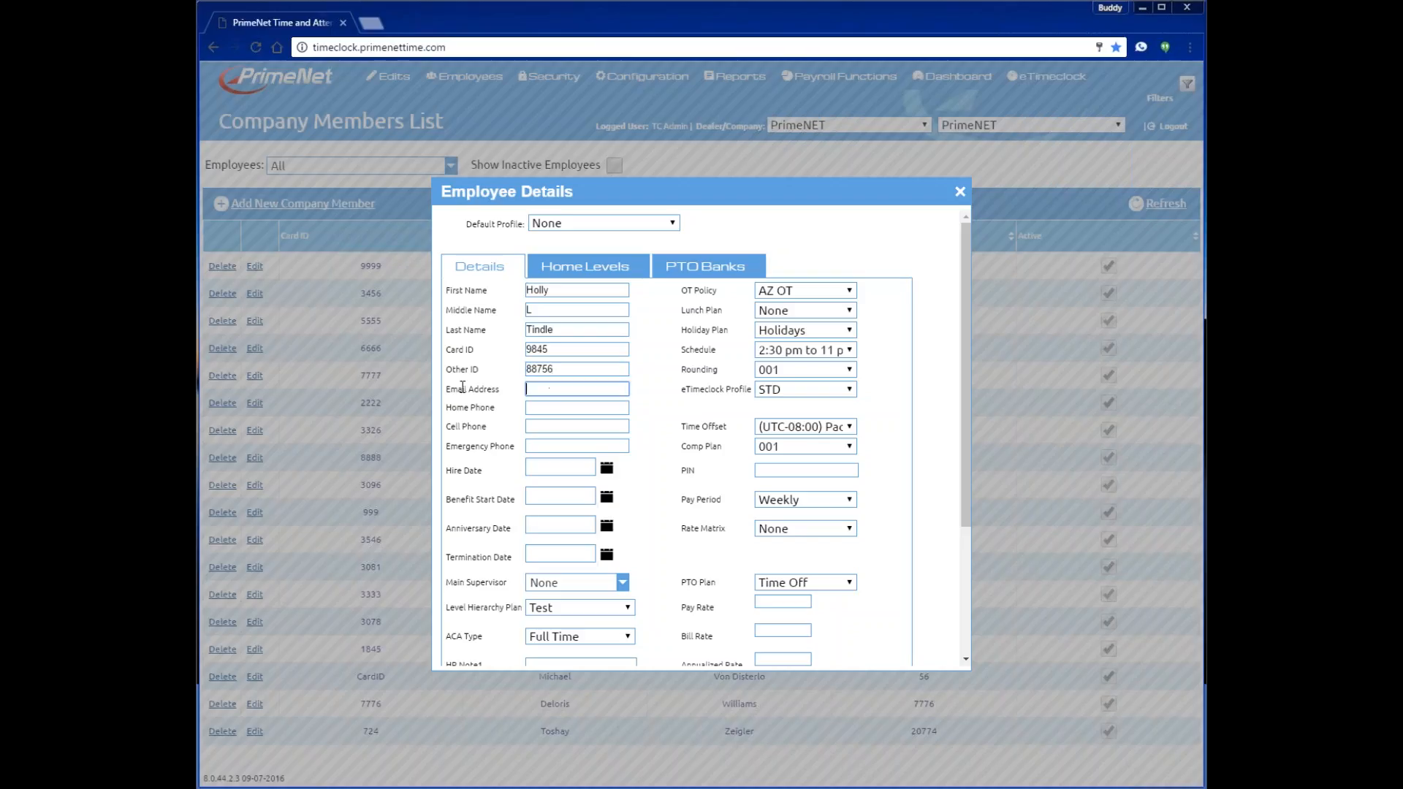
click(551, 422)
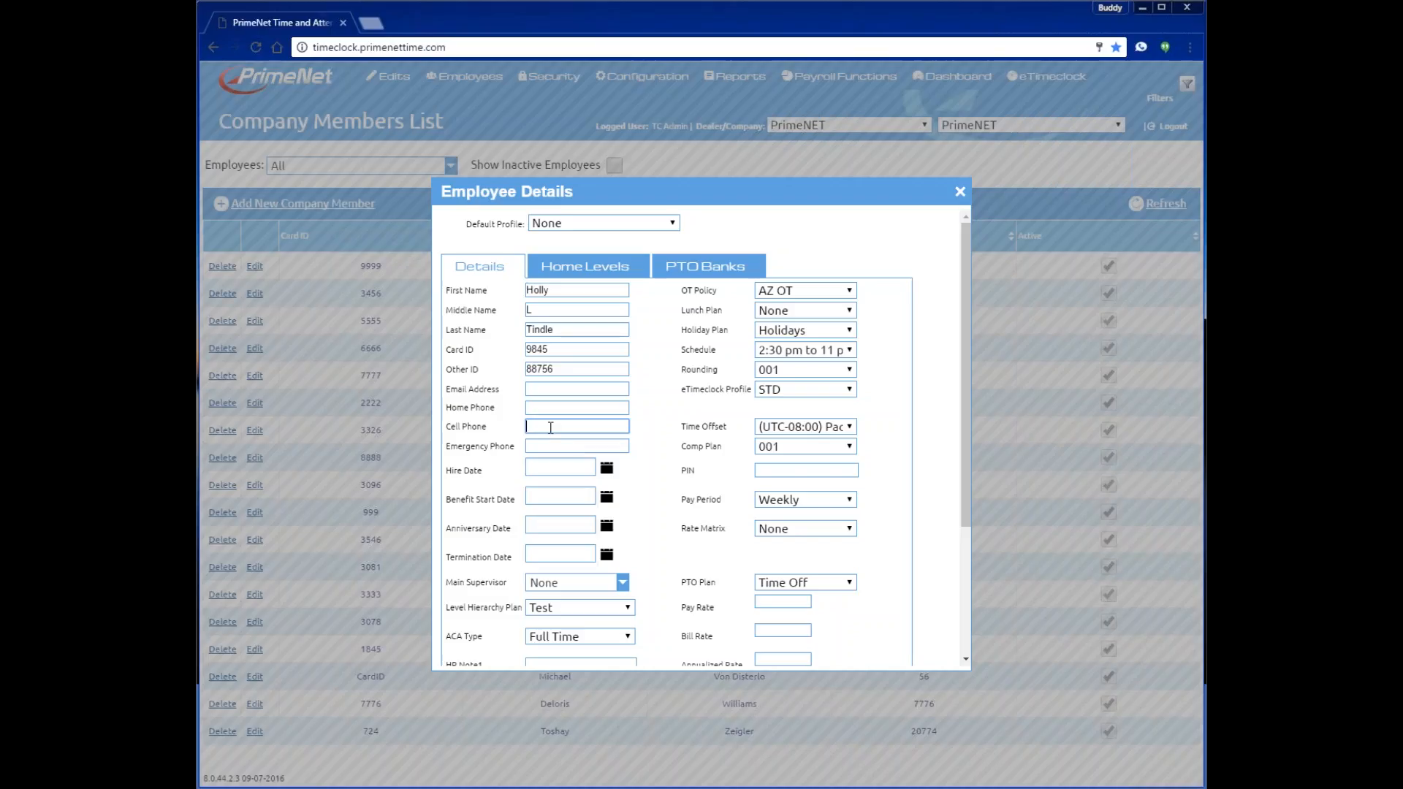
text(55)
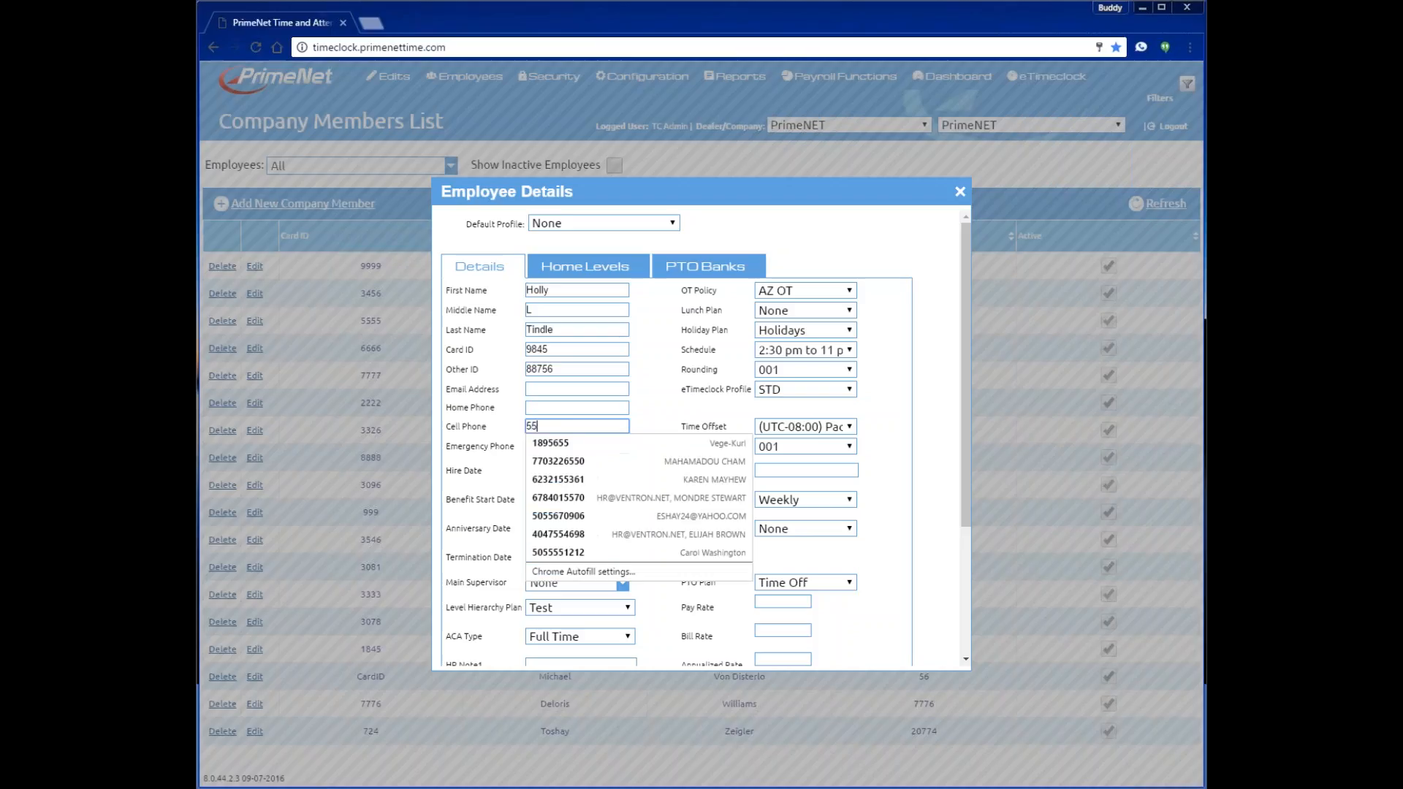
text(5-555-5254)
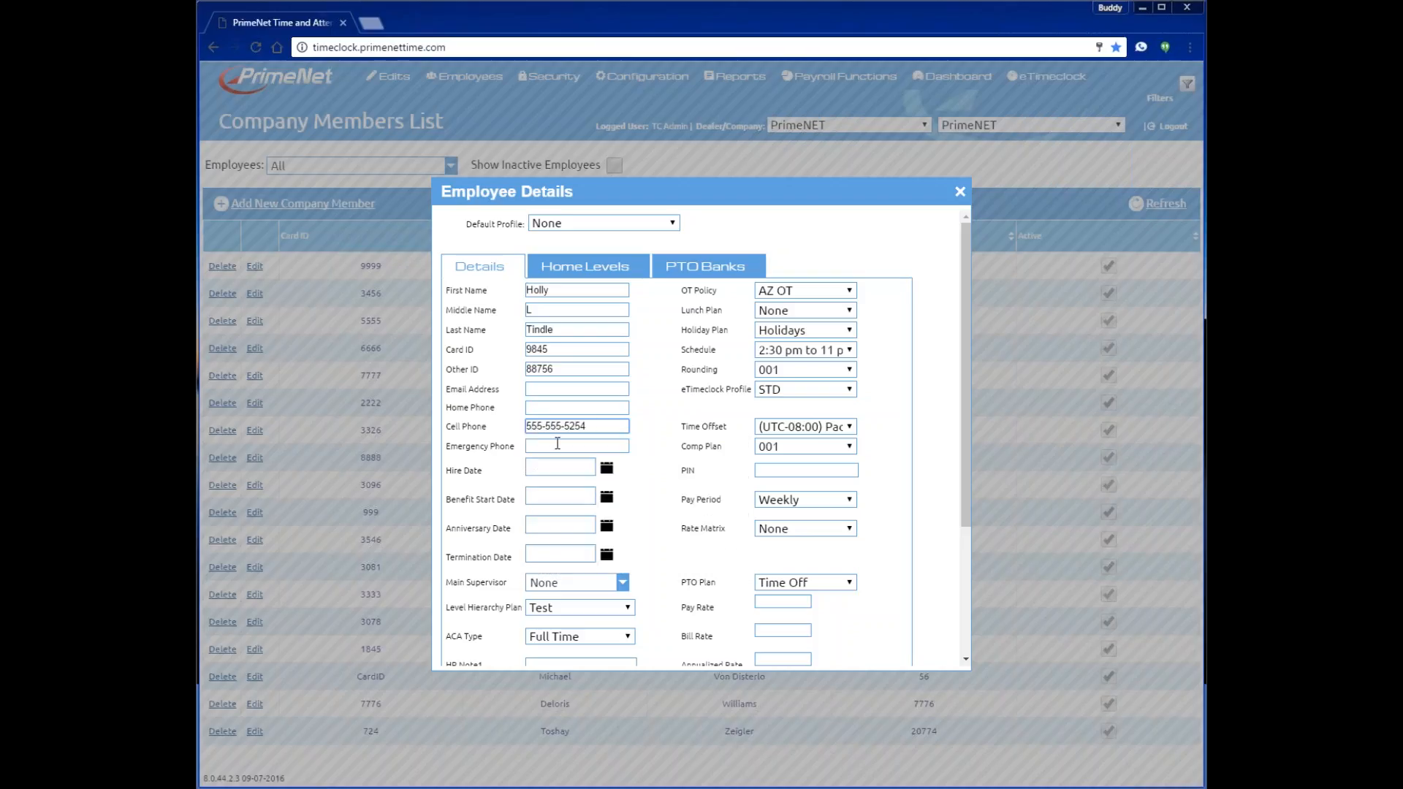
click(605, 469)
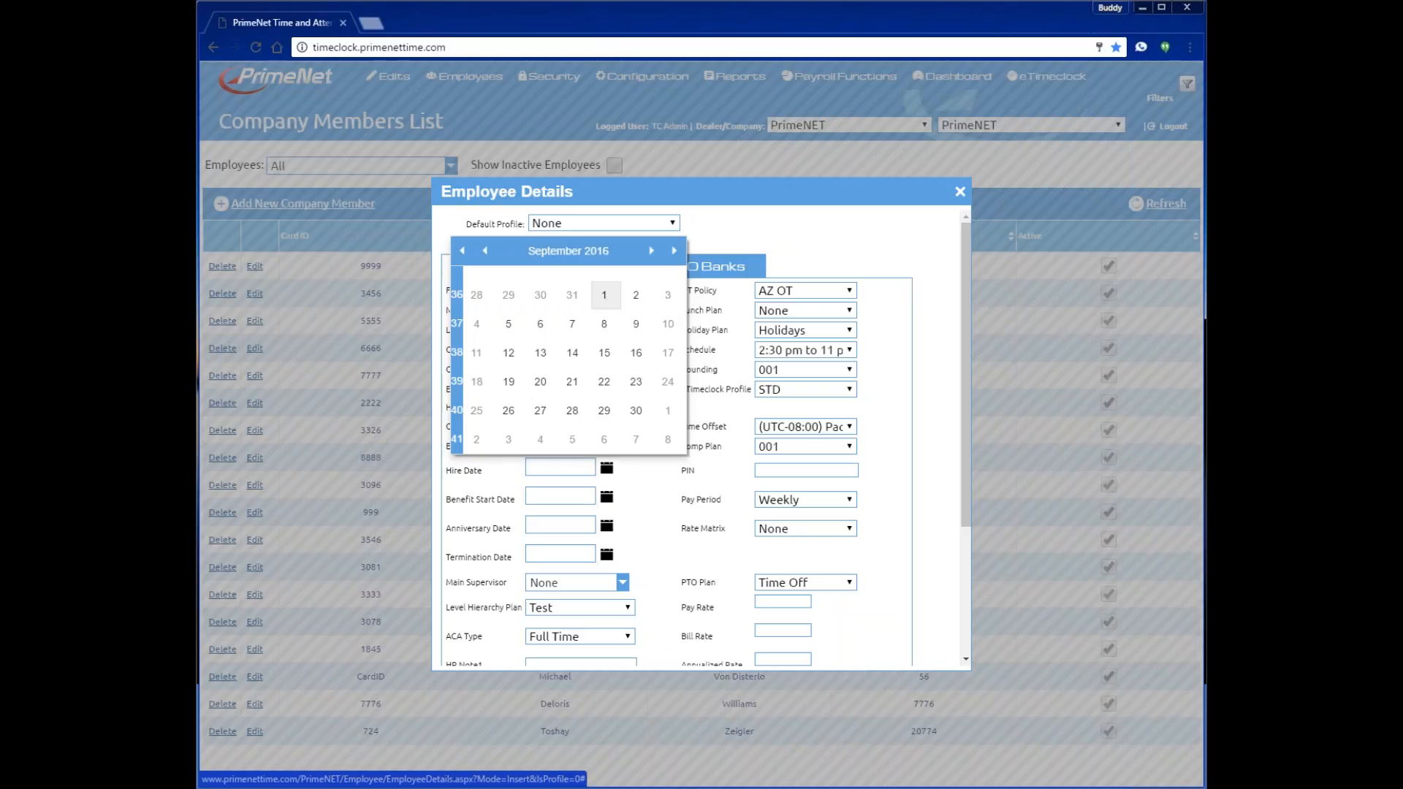
- Pick 9/1/2016 as the hire date and 12/1/2016 as the benefit start date
click(604, 294)
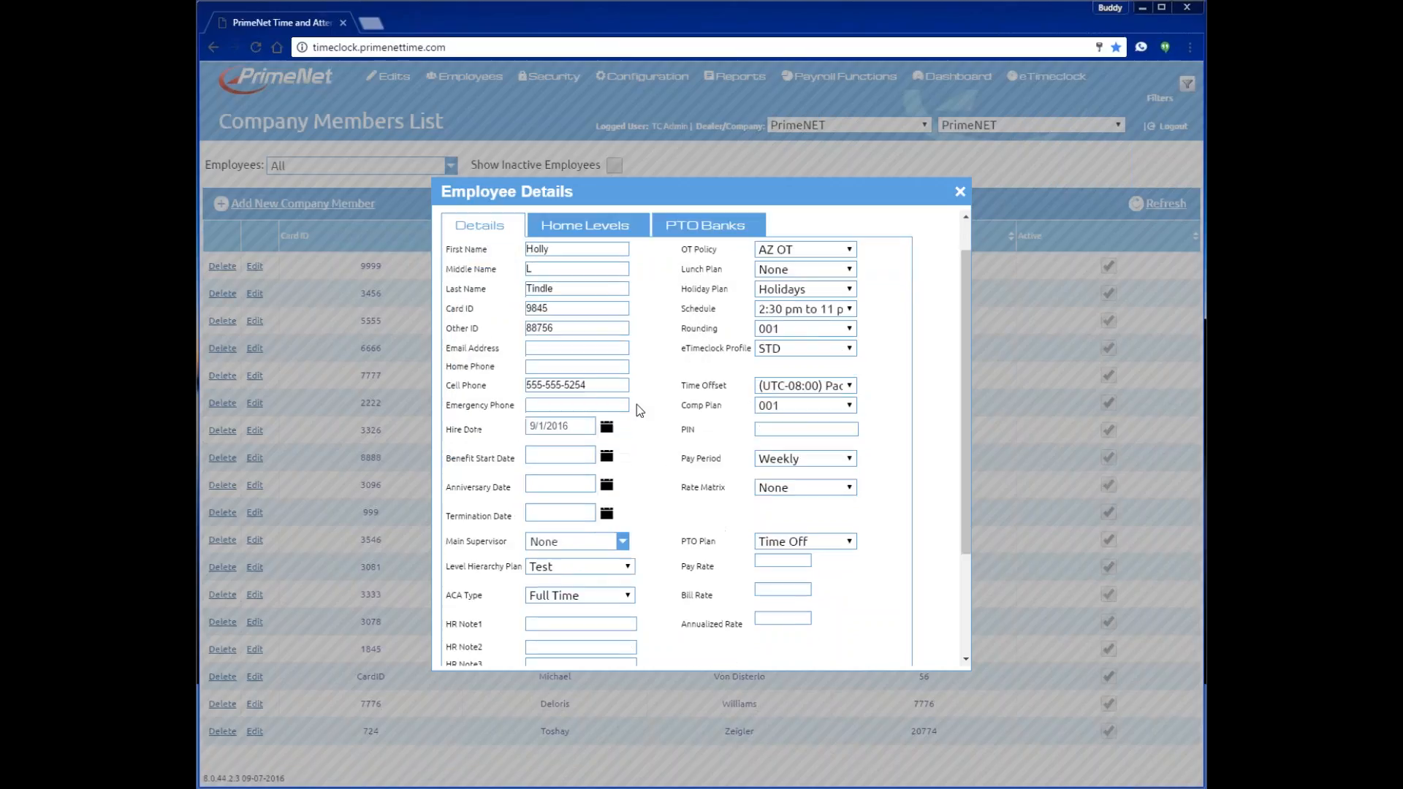
scroll(637, 405, down, 2)
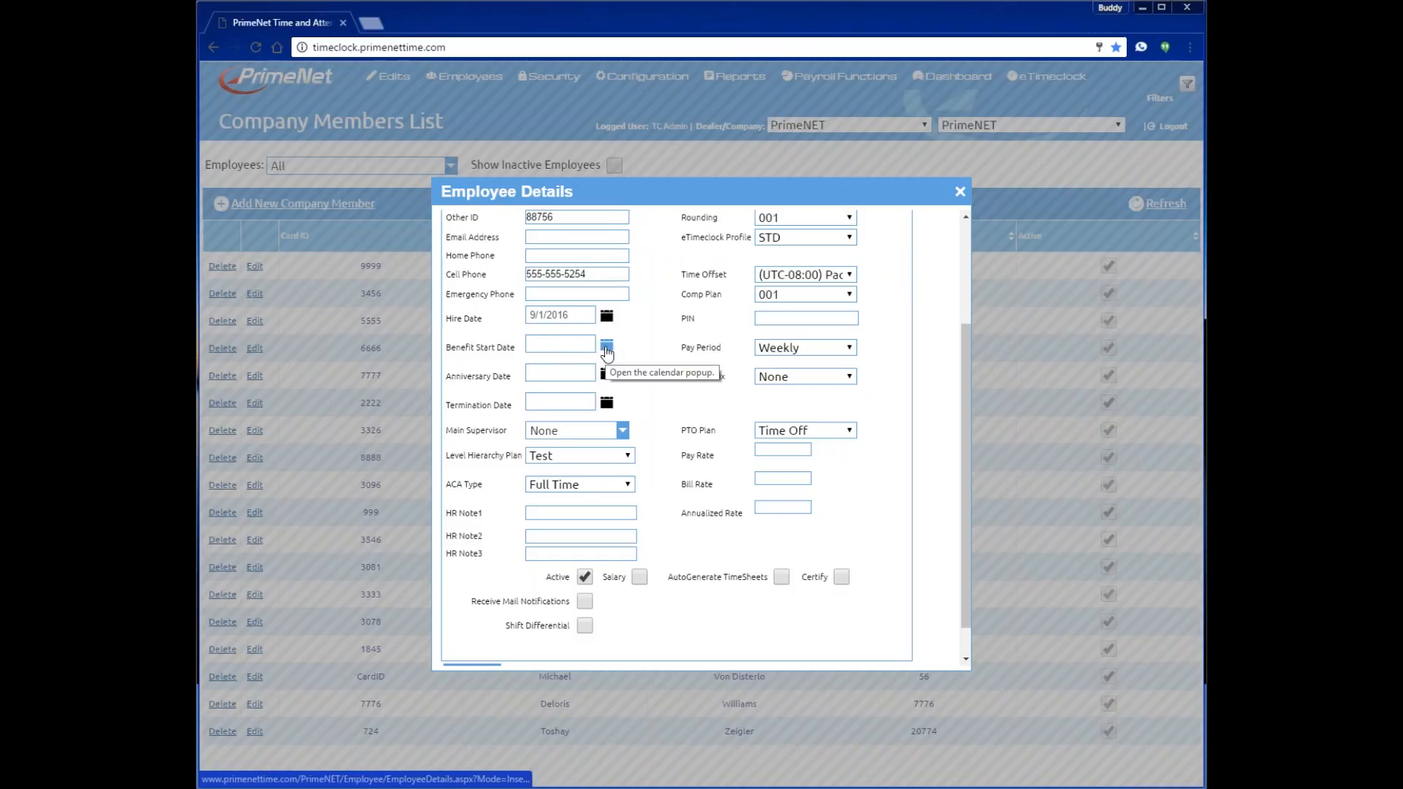
click(606, 346)
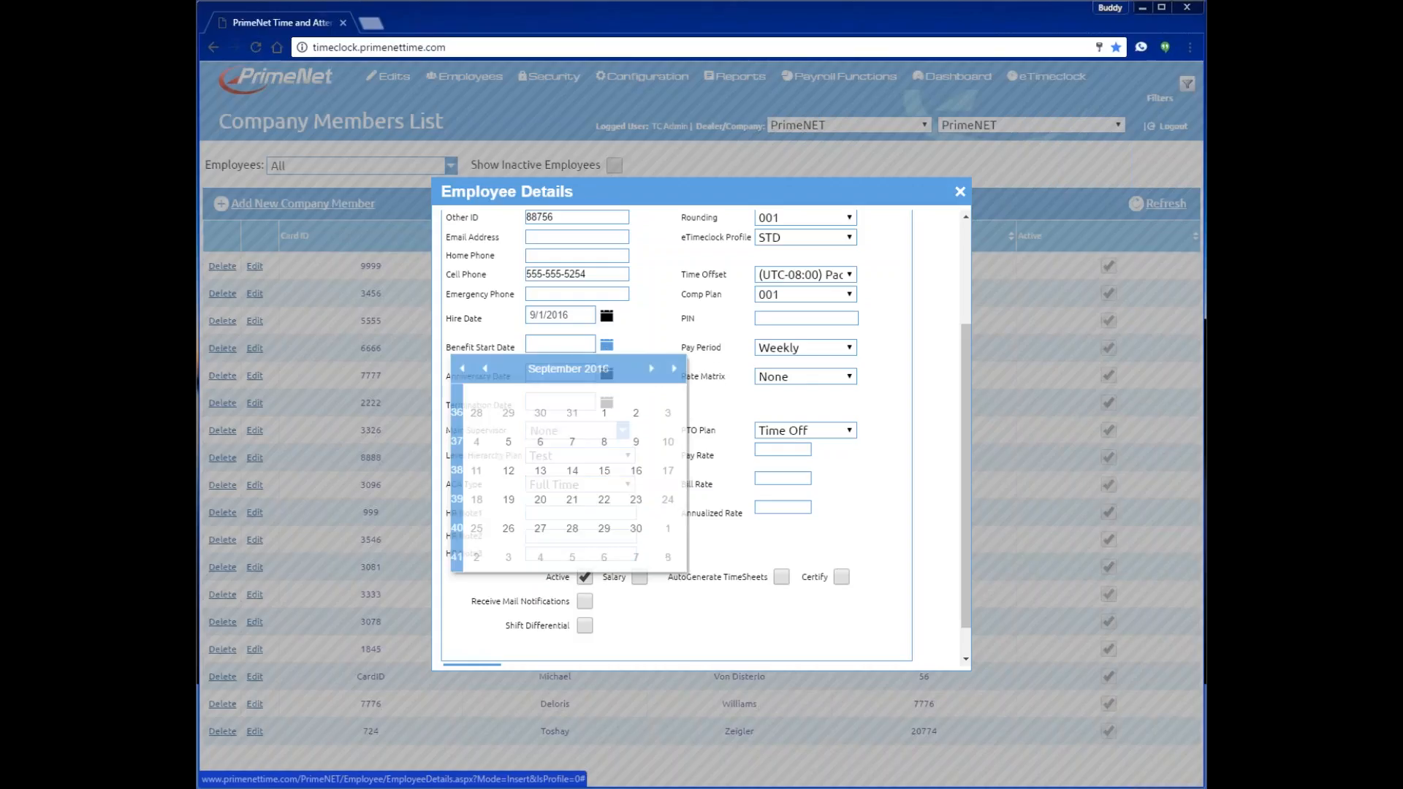
click(652, 369)
click(651, 369)
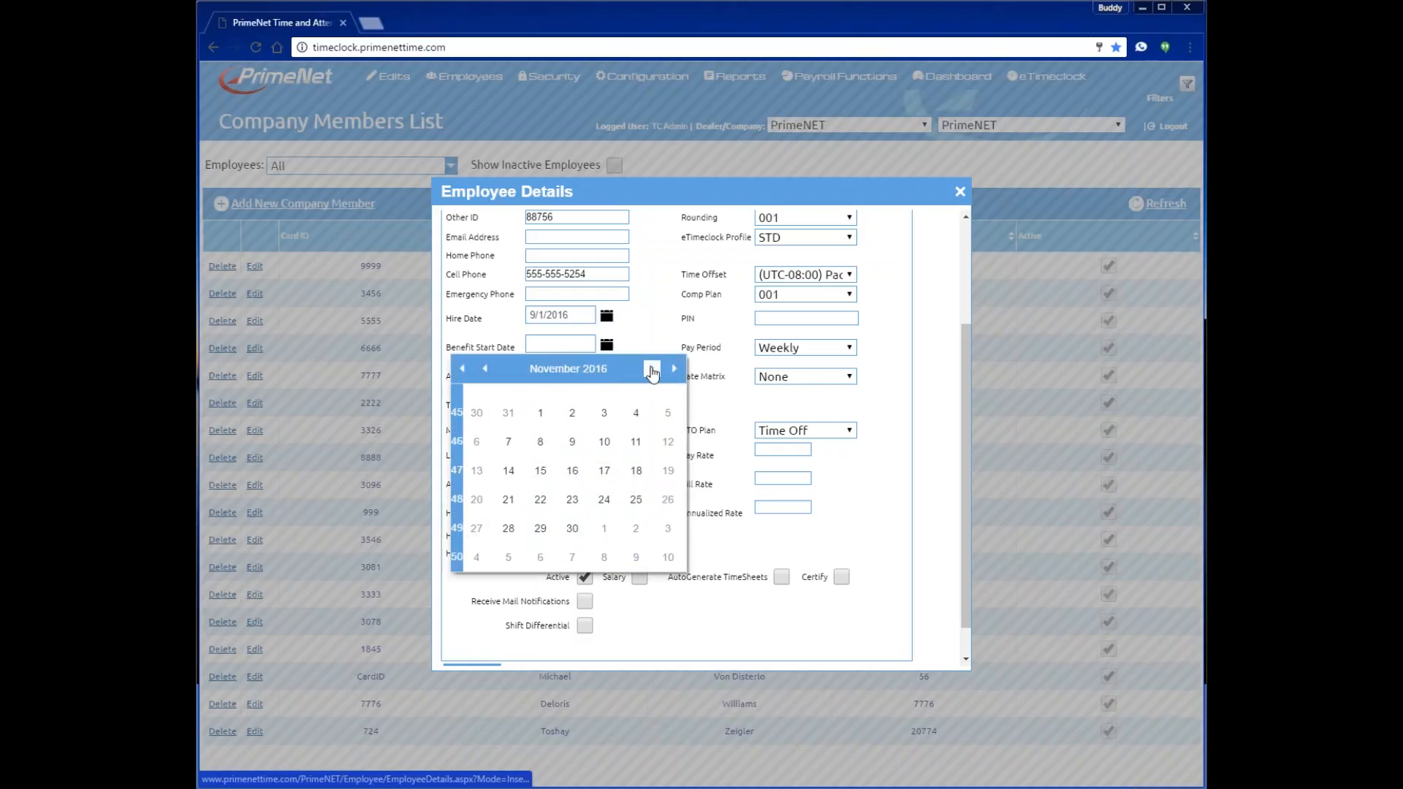
click(651, 370)
click(607, 414)
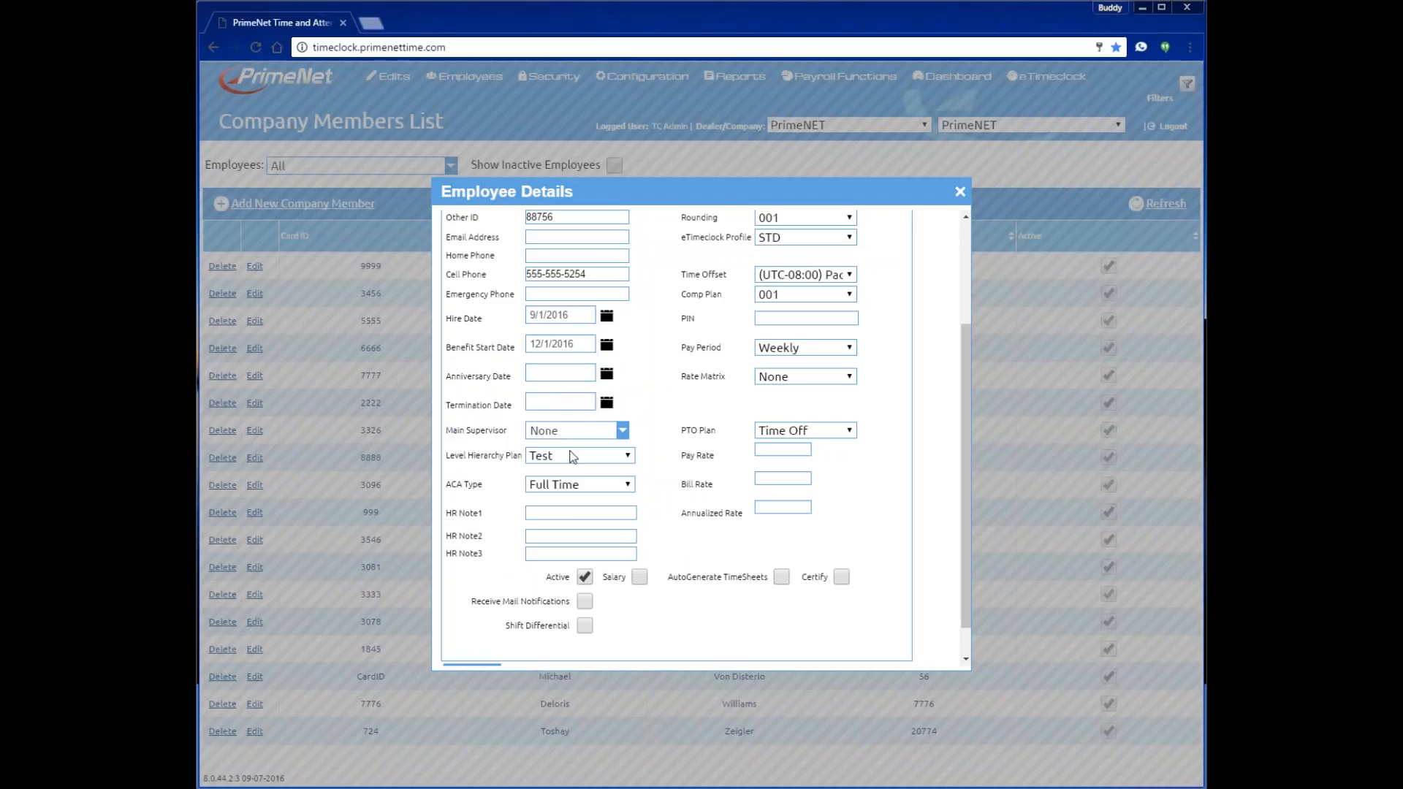
- Choose a main supervisor and keep Test as the level hierarchy plan
click(621, 431)
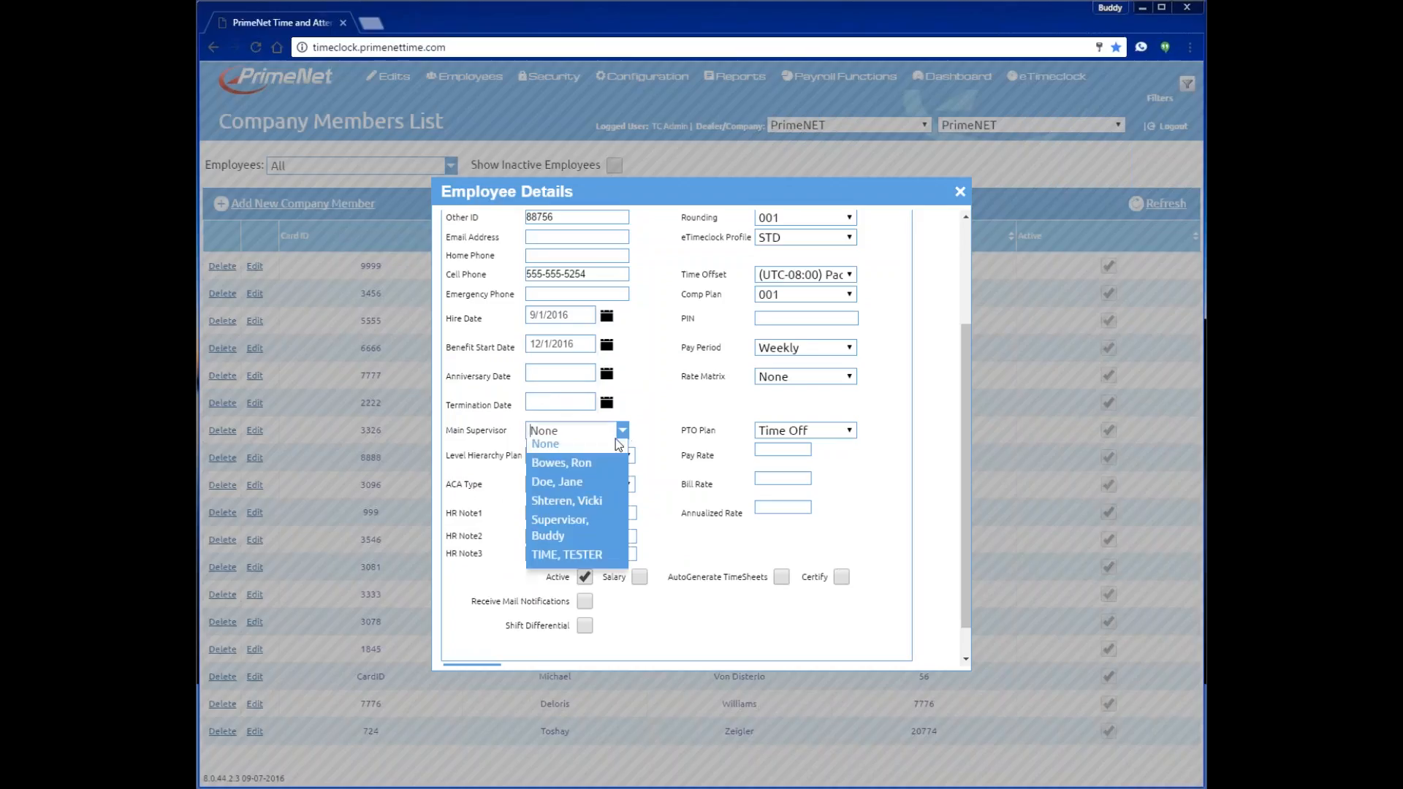
click(596, 486)
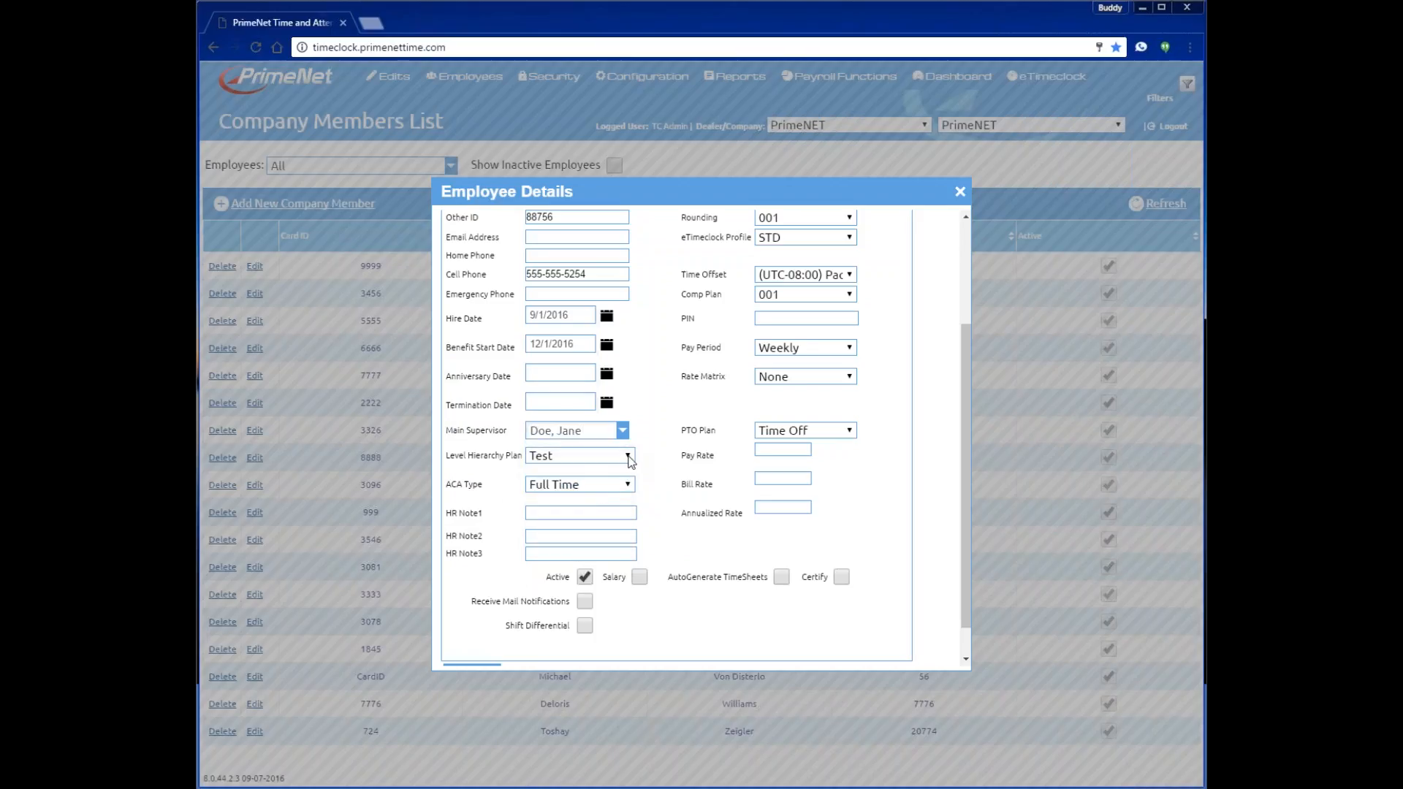
click(628, 456)
click(627, 456)
click(541, 458)
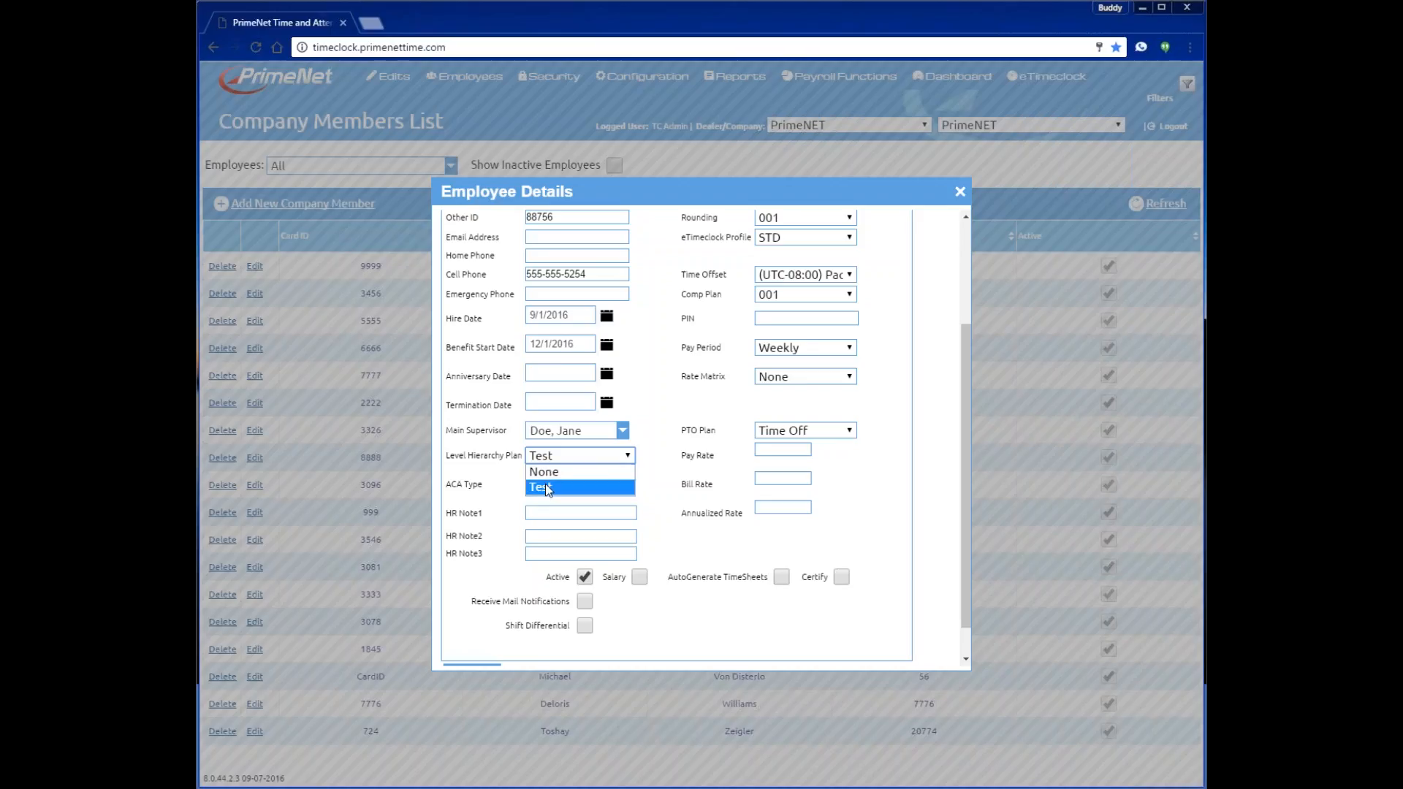
click(545, 483)
- Switch the ACA type to Part Time and step through the three HR note fields
click(630, 485)
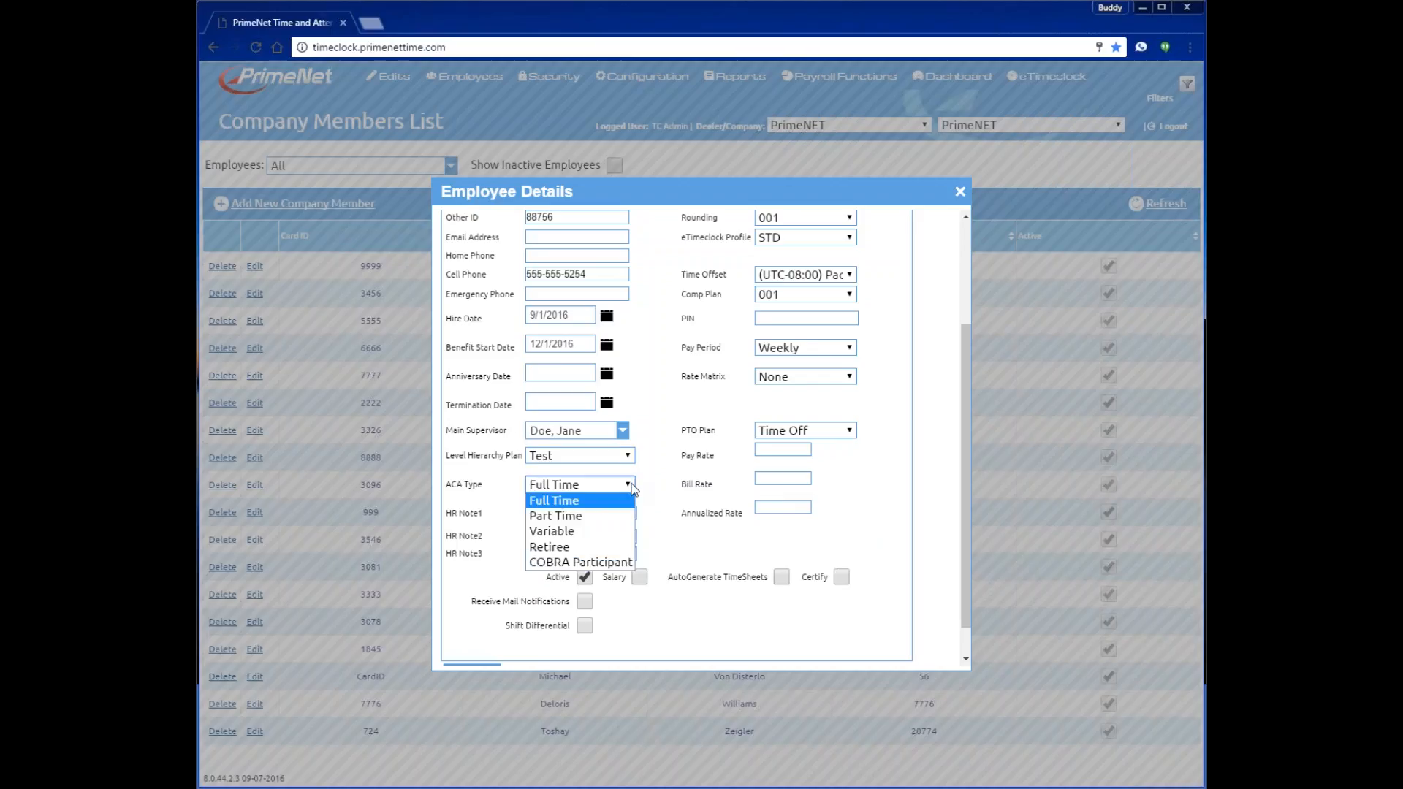
click(601, 518)
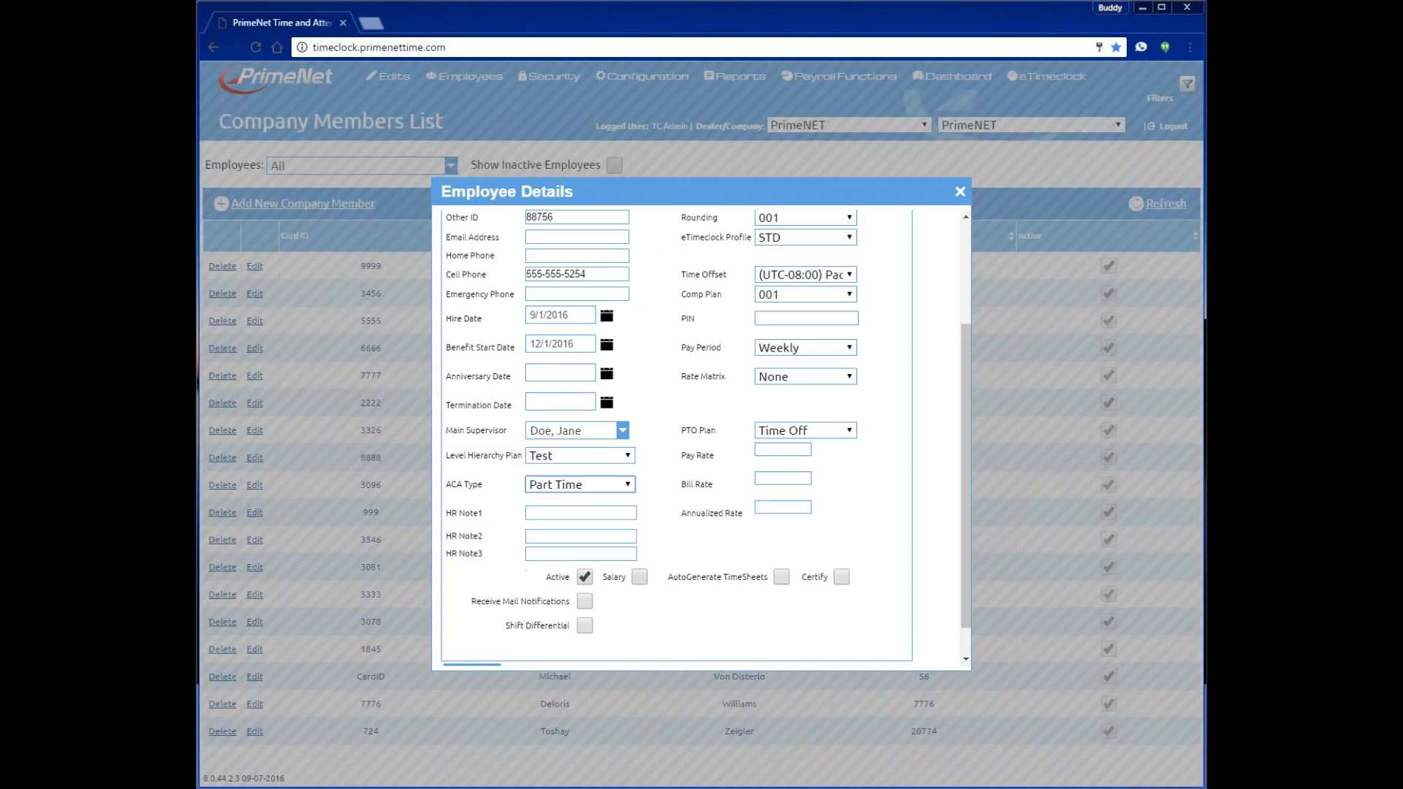
click(568, 515)
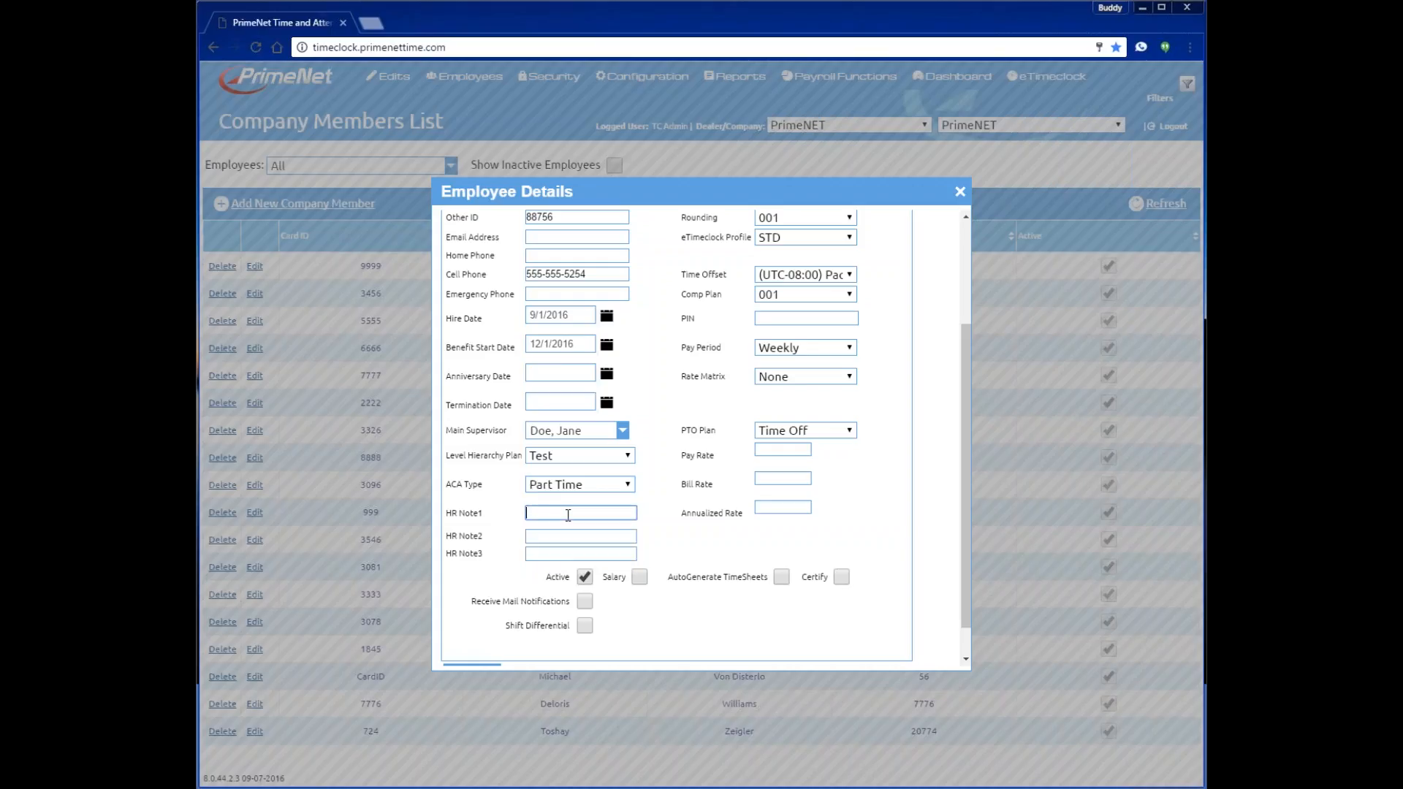
click(545, 536)
click(547, 554)
click(548, 515)
scroll(592, 577, down, 1)
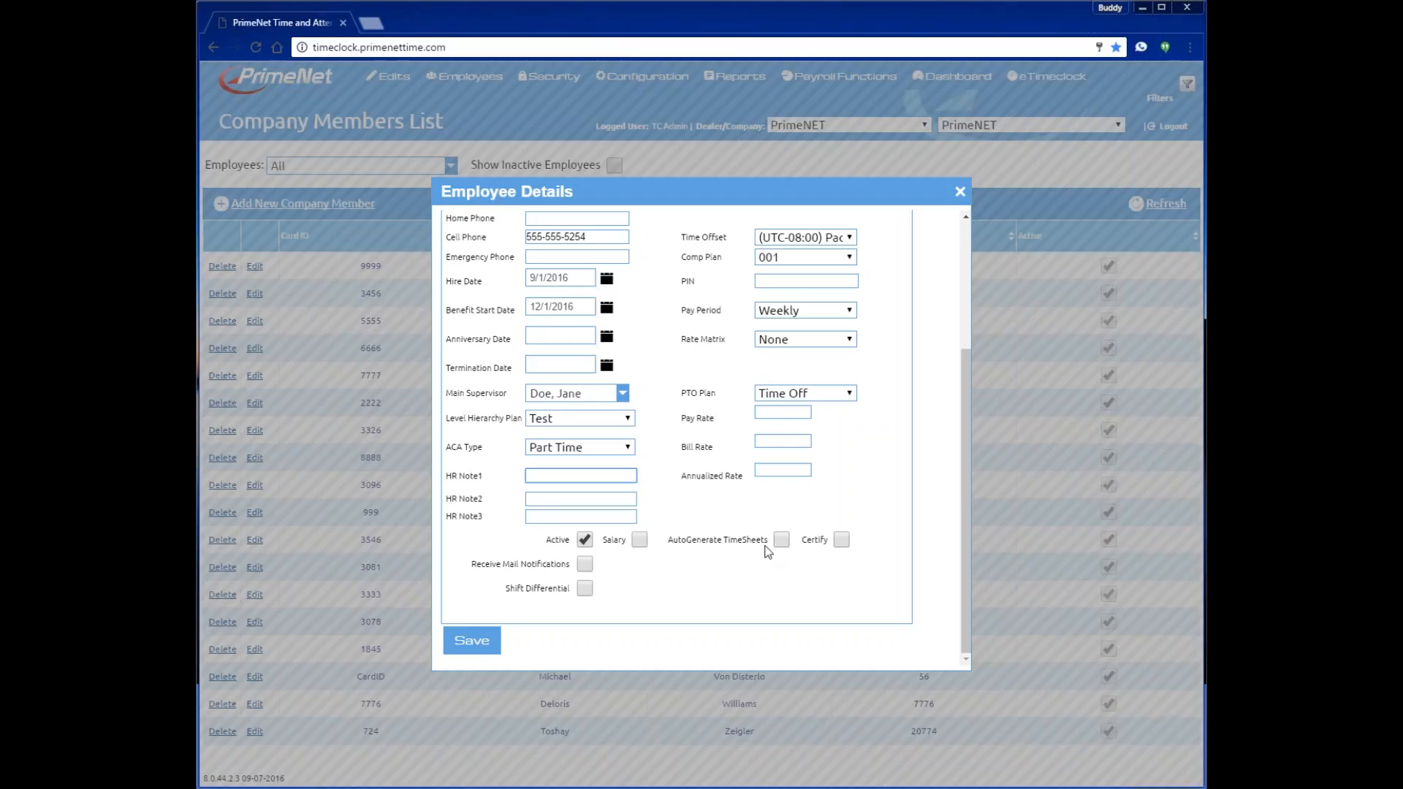
- Scroll through the completed employee form down to the checkboxes
scroll(833, 483, up, 3)
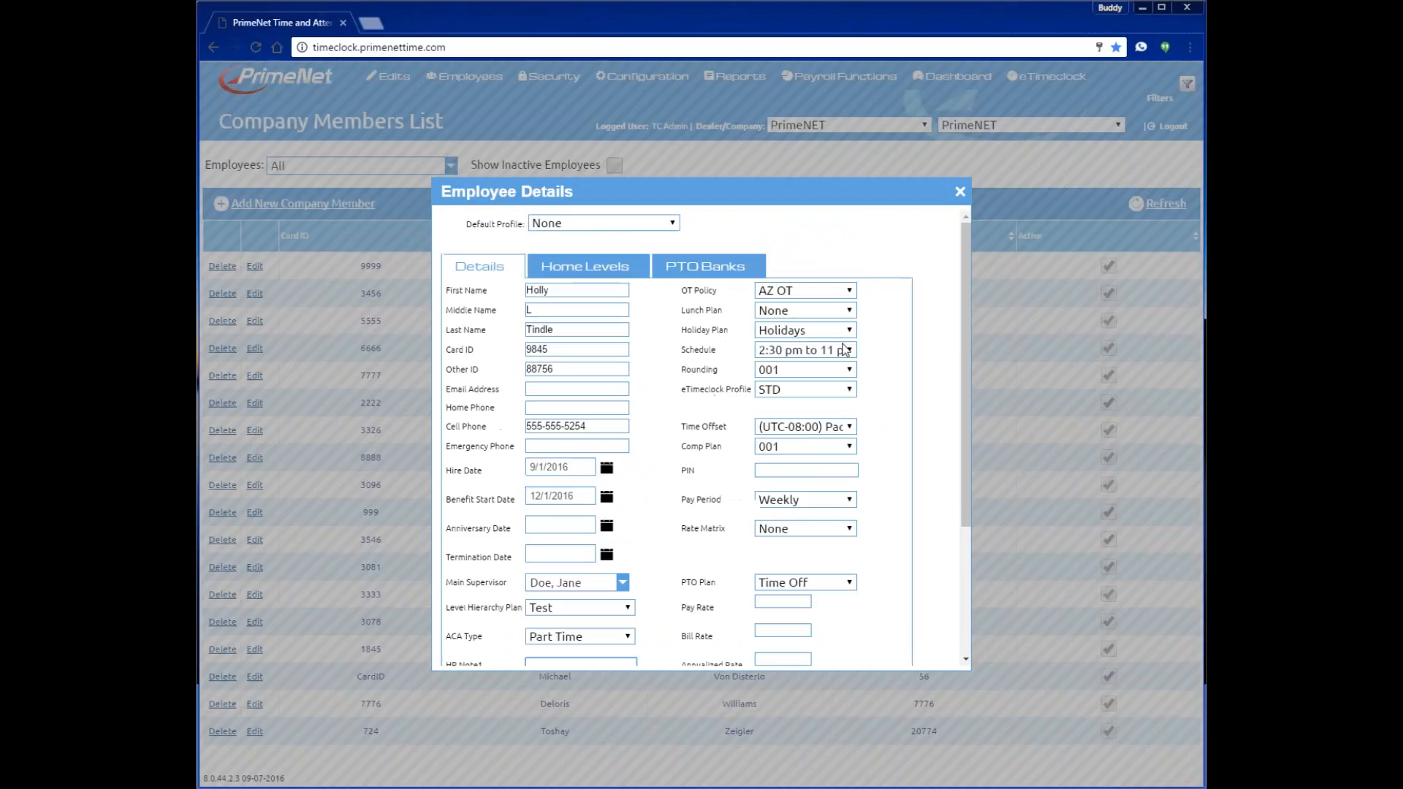
scroll(765, 563, down, 3)
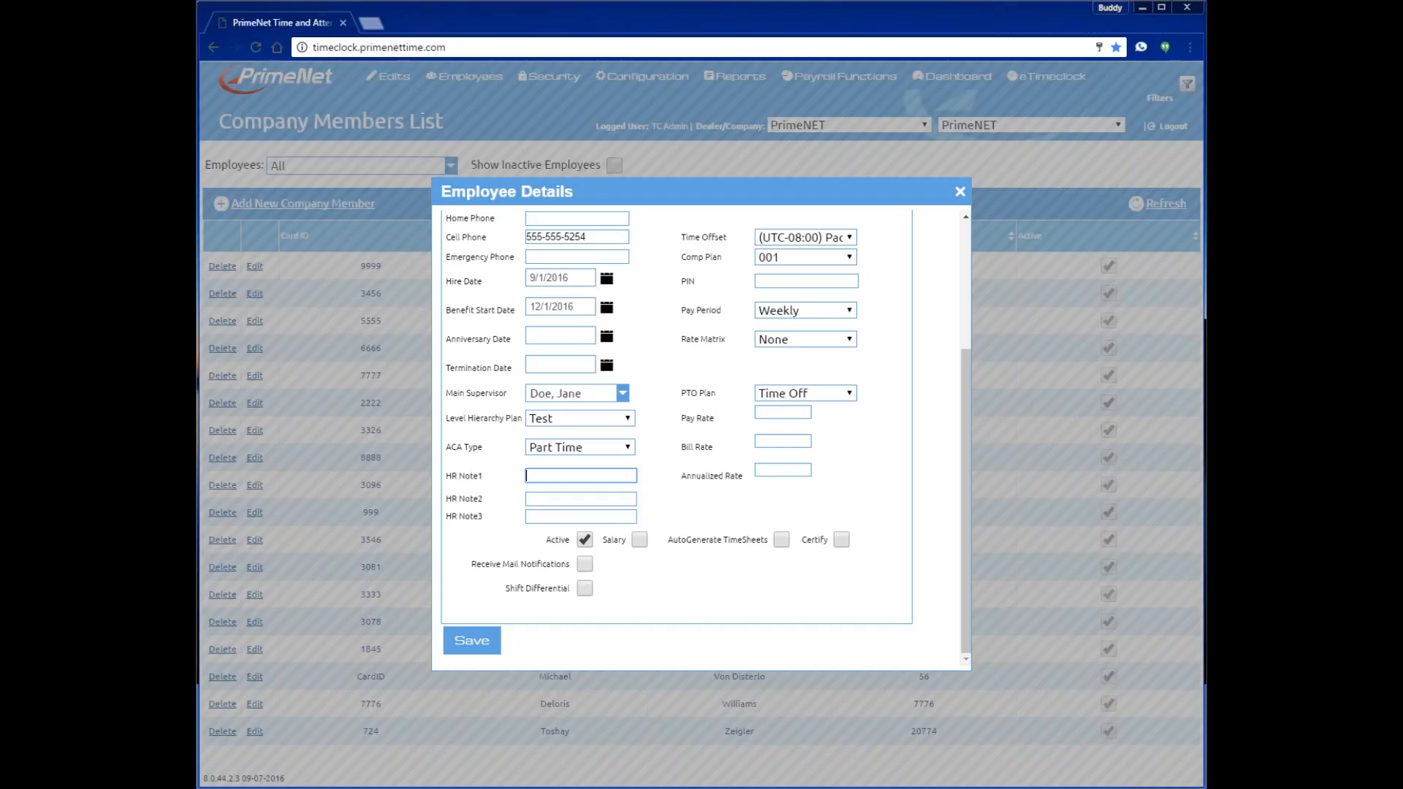
click(585, 563)
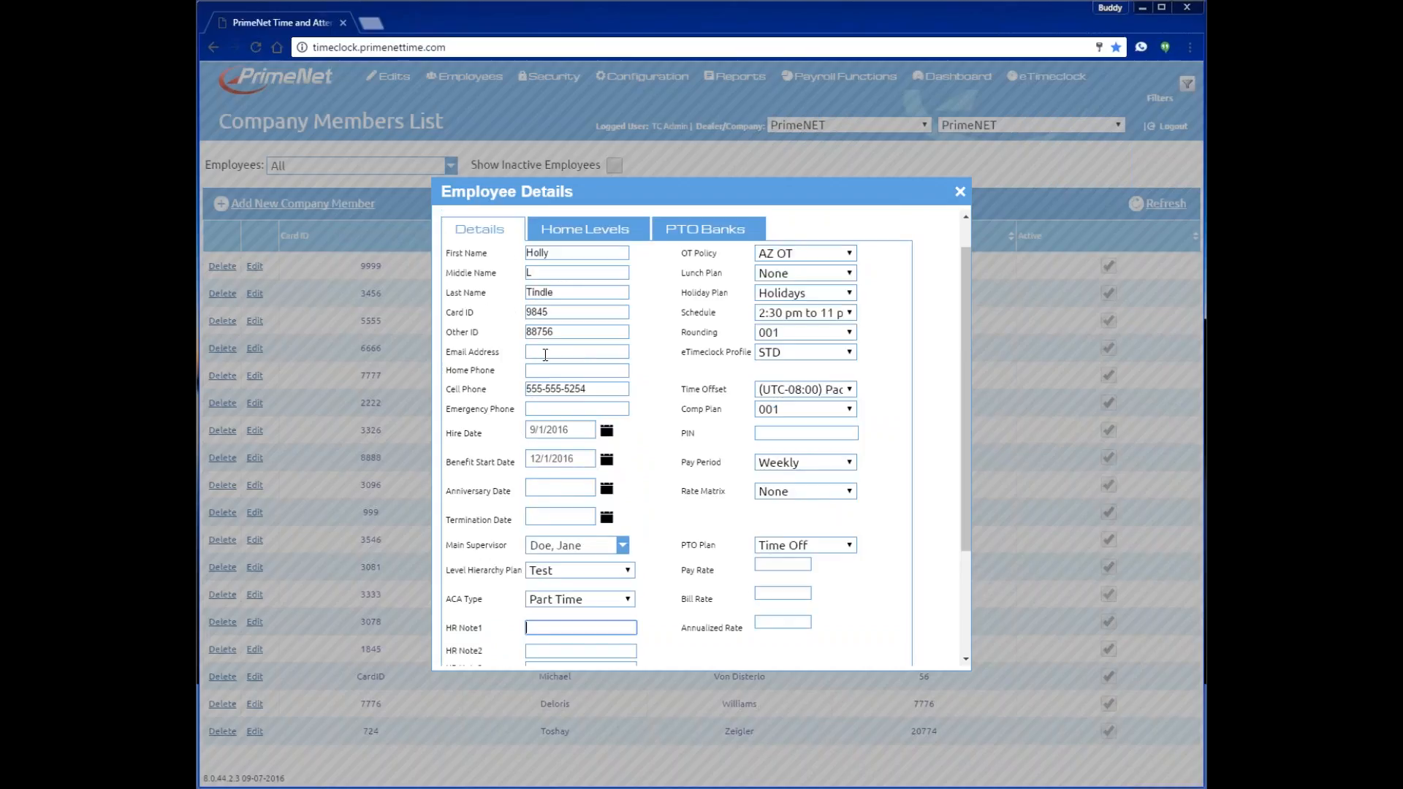
scroll(615, 594, down, 3)
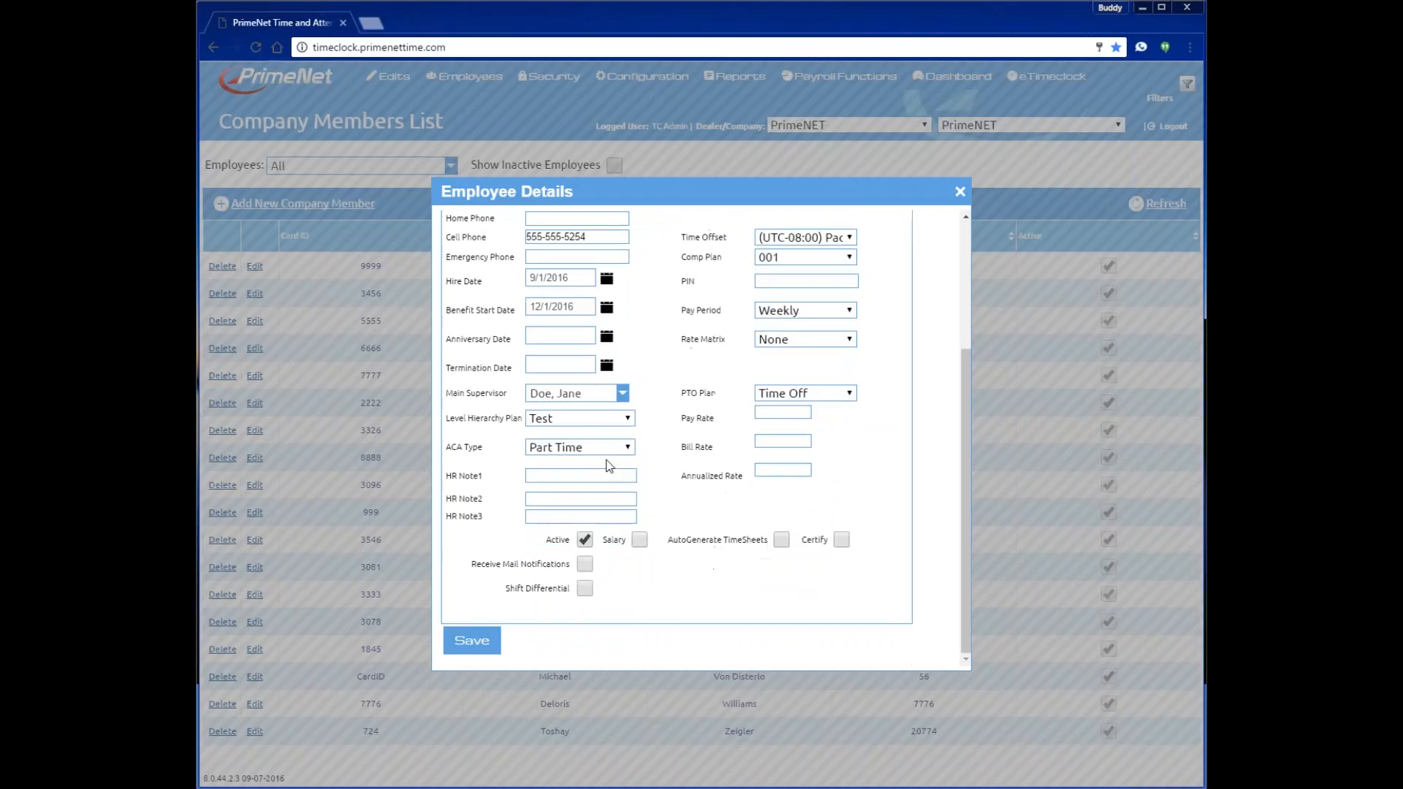
- Turn on shift differential with the Differential shift group and Mid shift
click(587, 589)
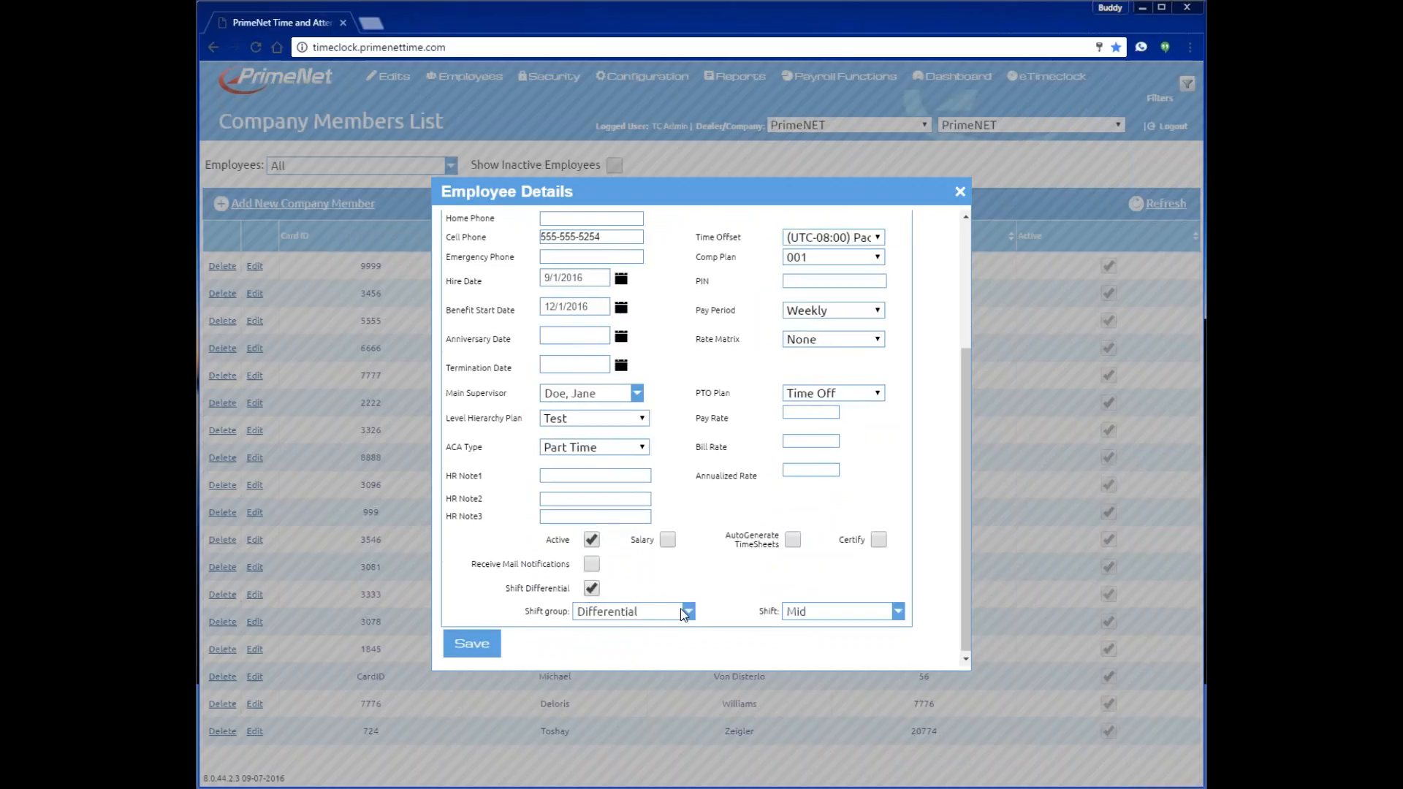
click(688, 611)
click(804, 612)
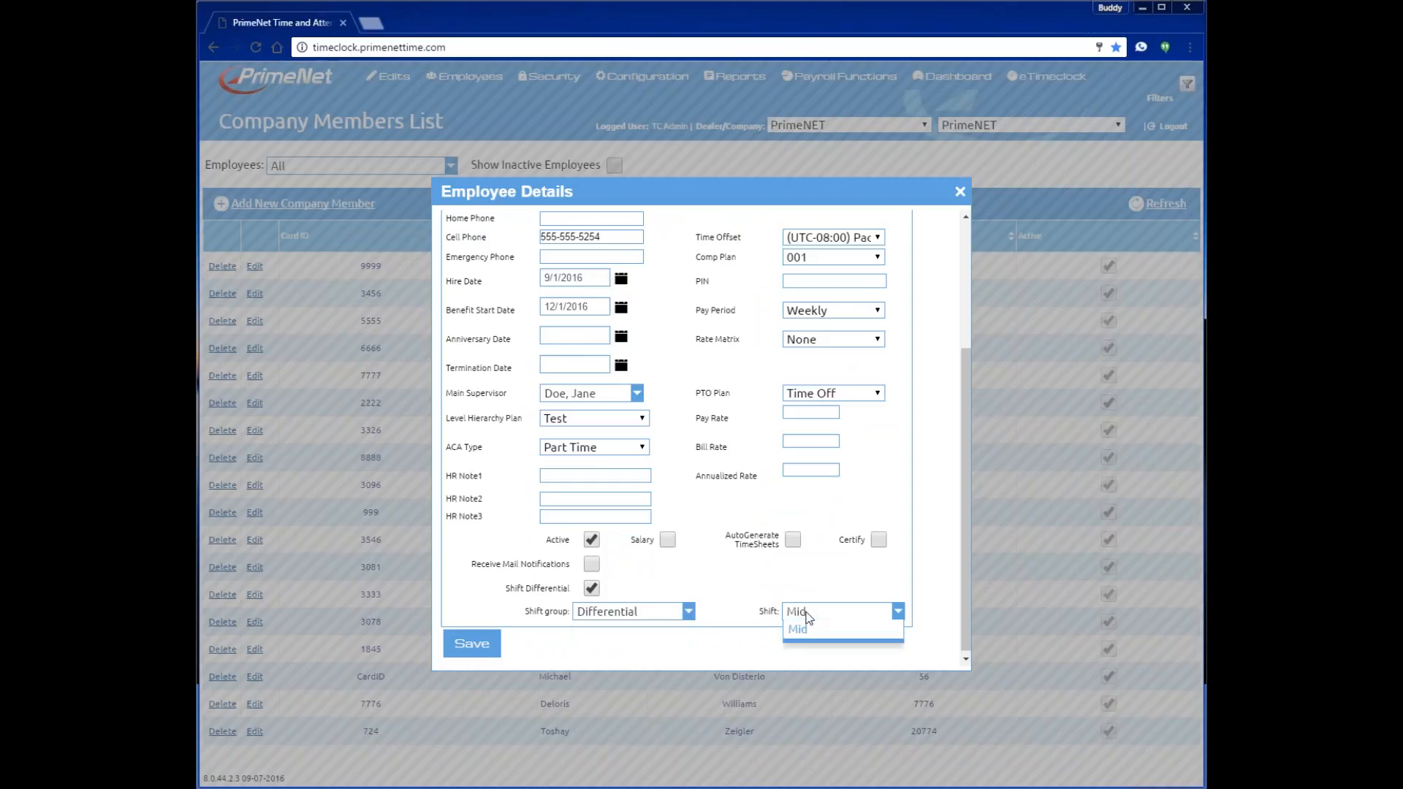
click(818, 634)
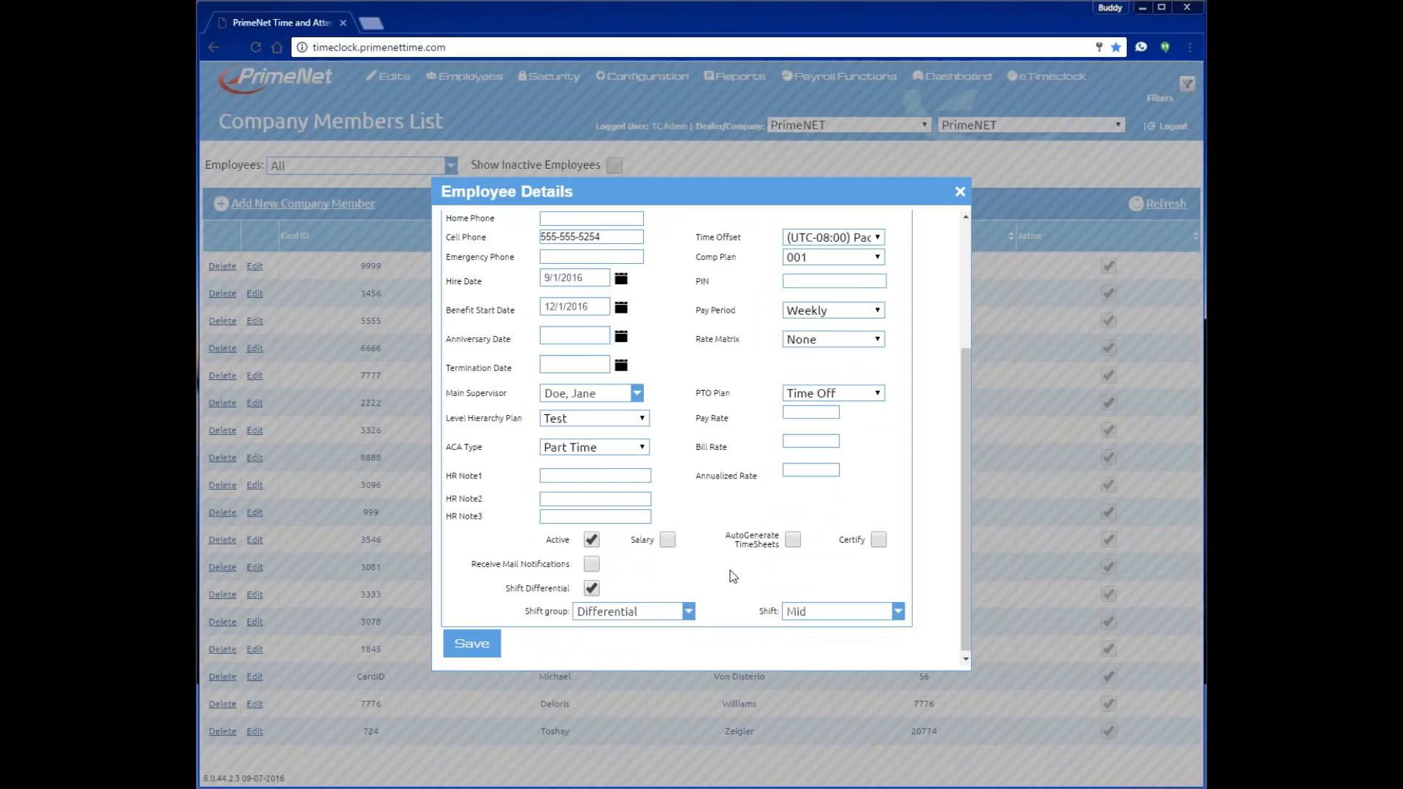
- Keep AZ OT overtime policy and no lunch plan, and set the holiday plan to CNA
scroll(713, 565, up, 2)
scroll(713, 565, up, 1)
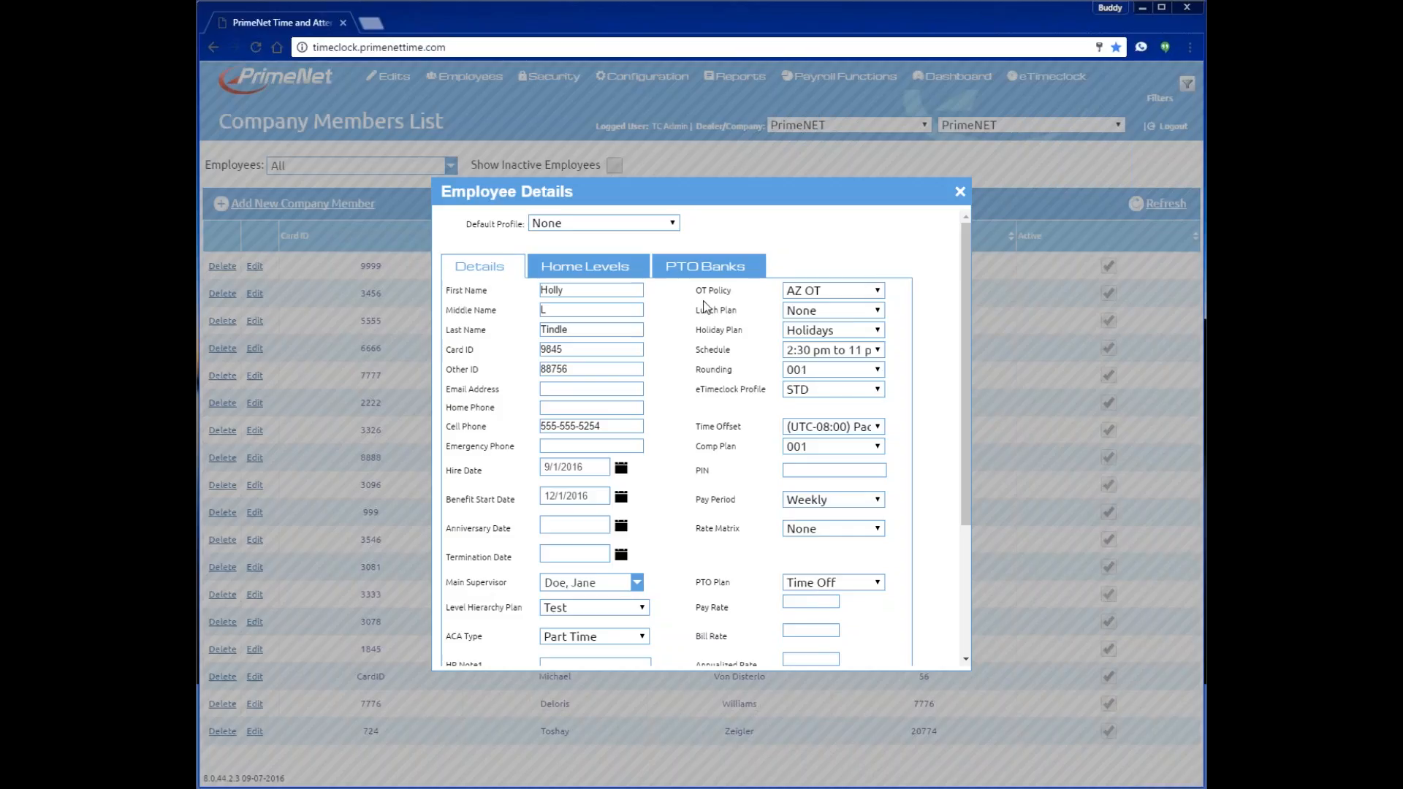
click(864, 296)
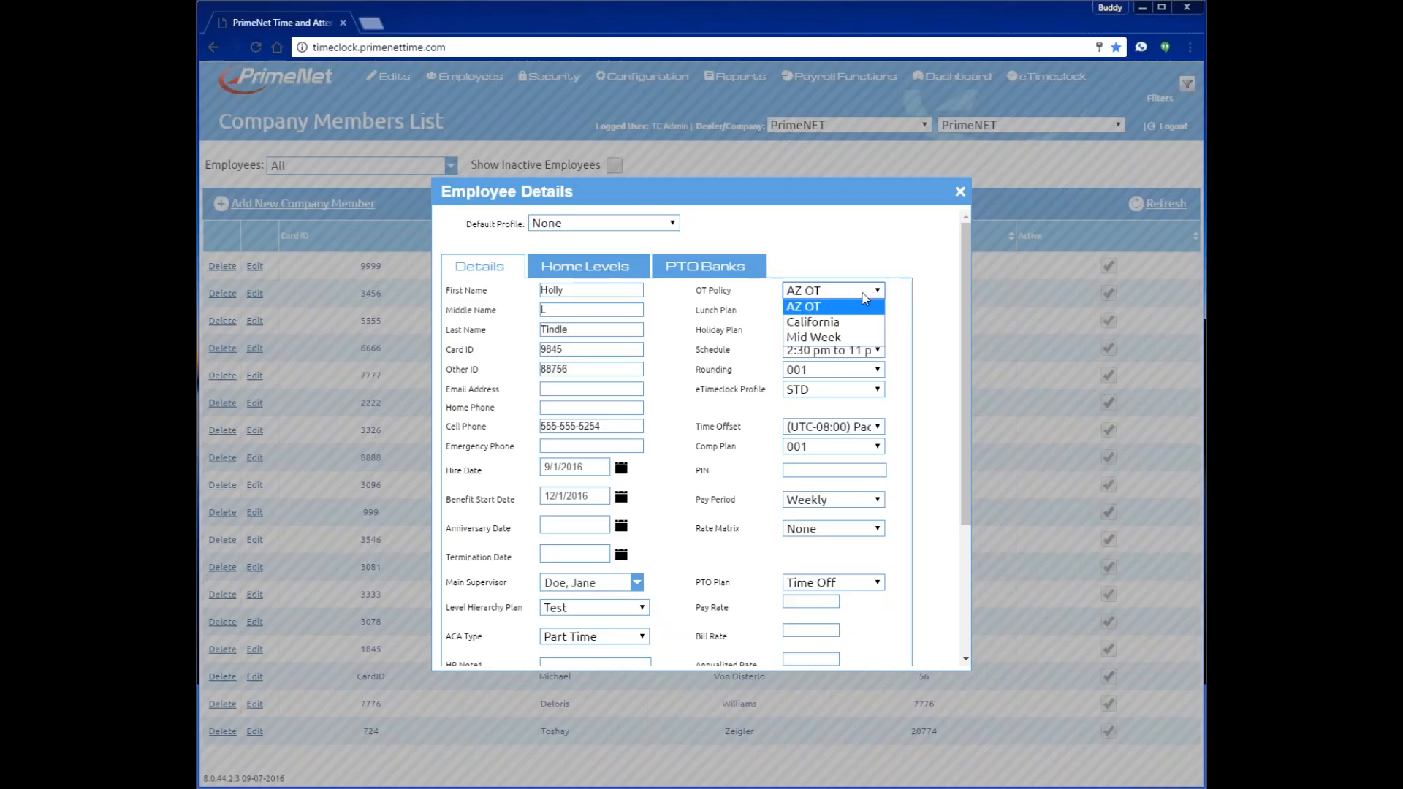
click(804, 307)
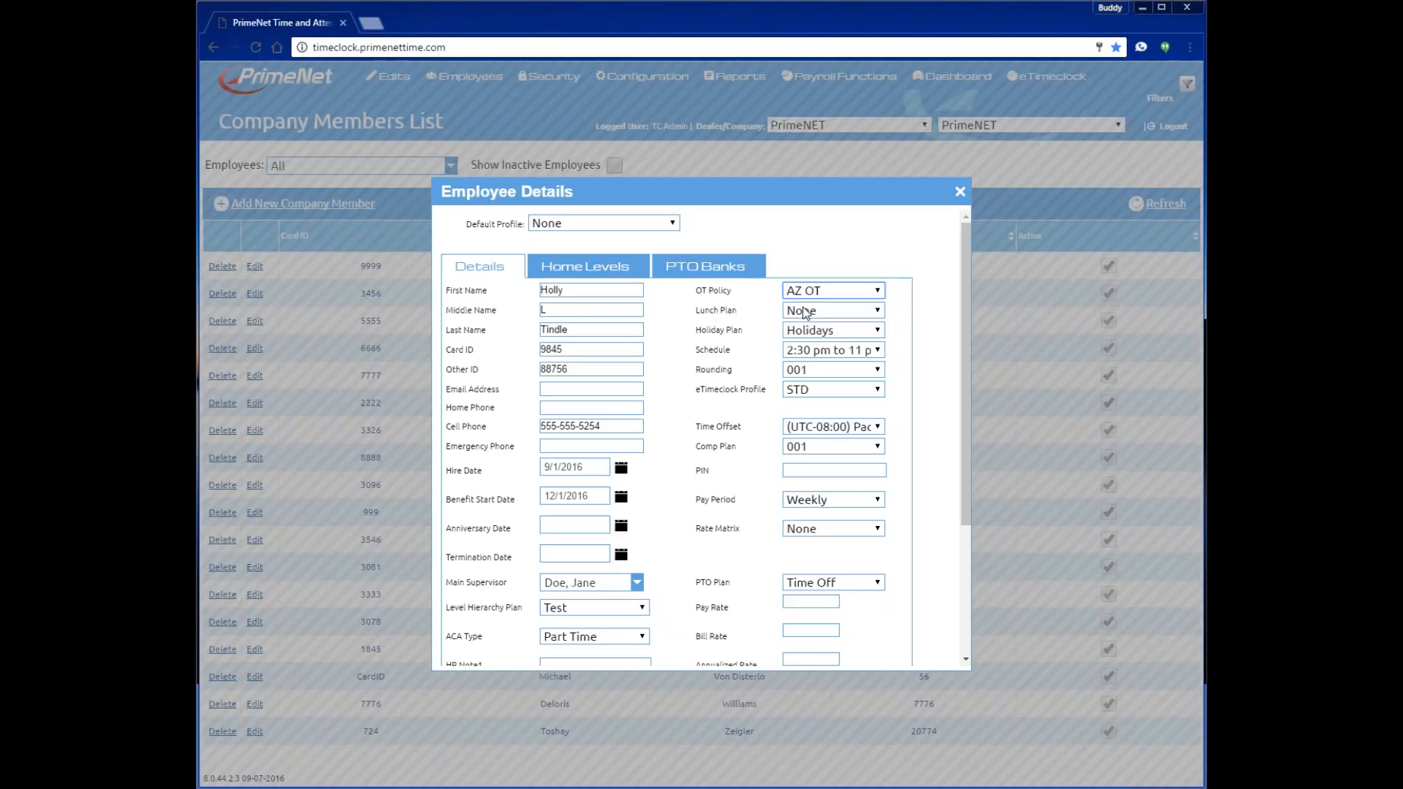
click(842, 313)
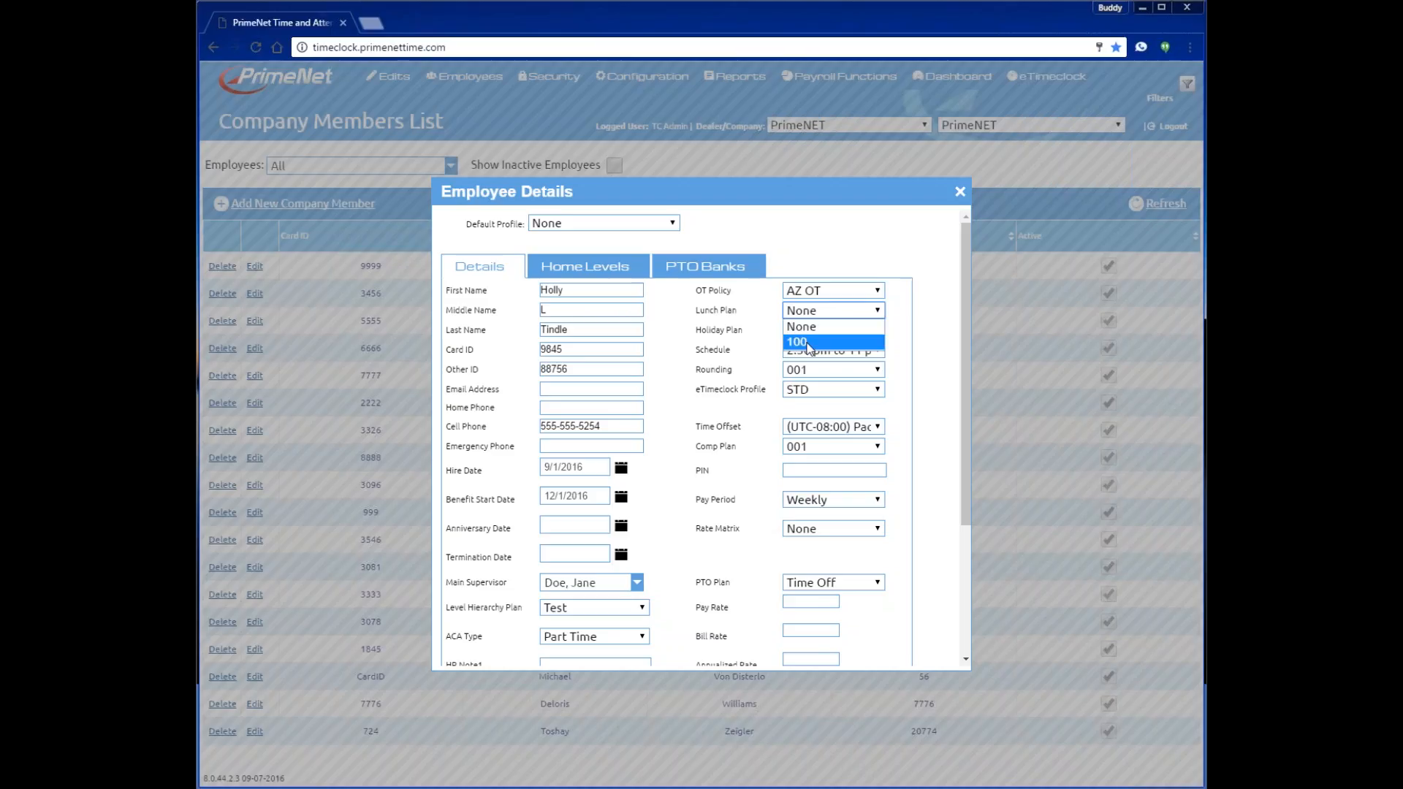
click(815, 331)
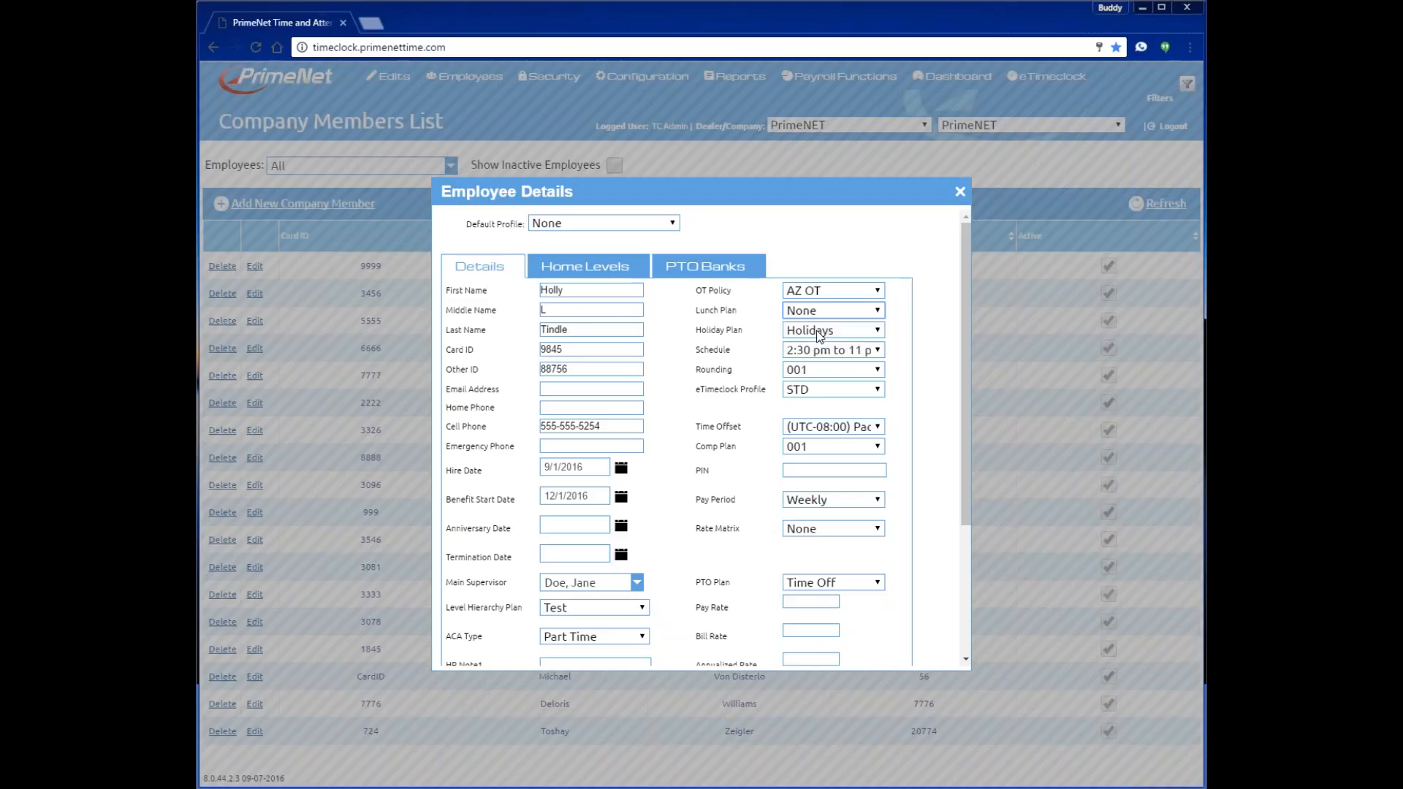
click(818, 334)
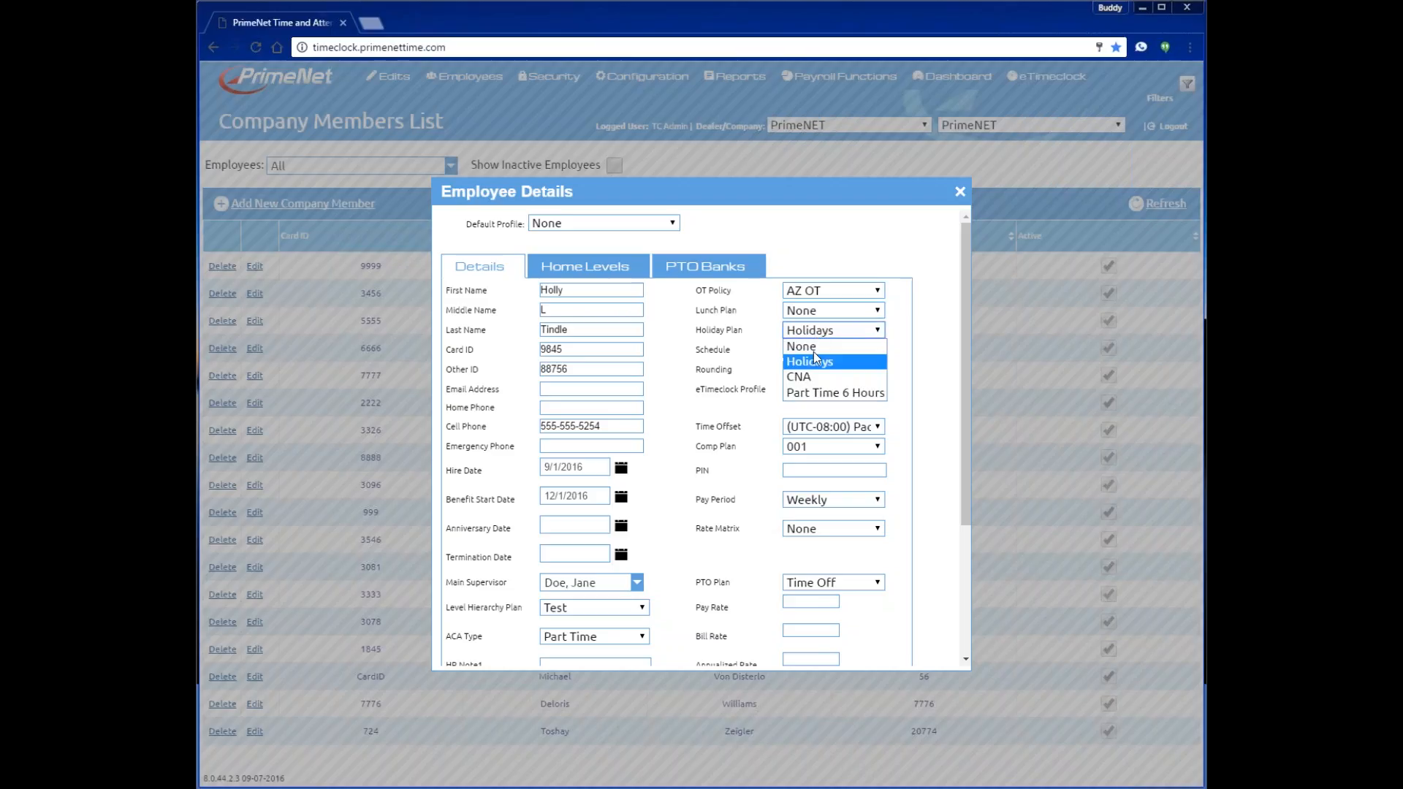
click(800, 376)
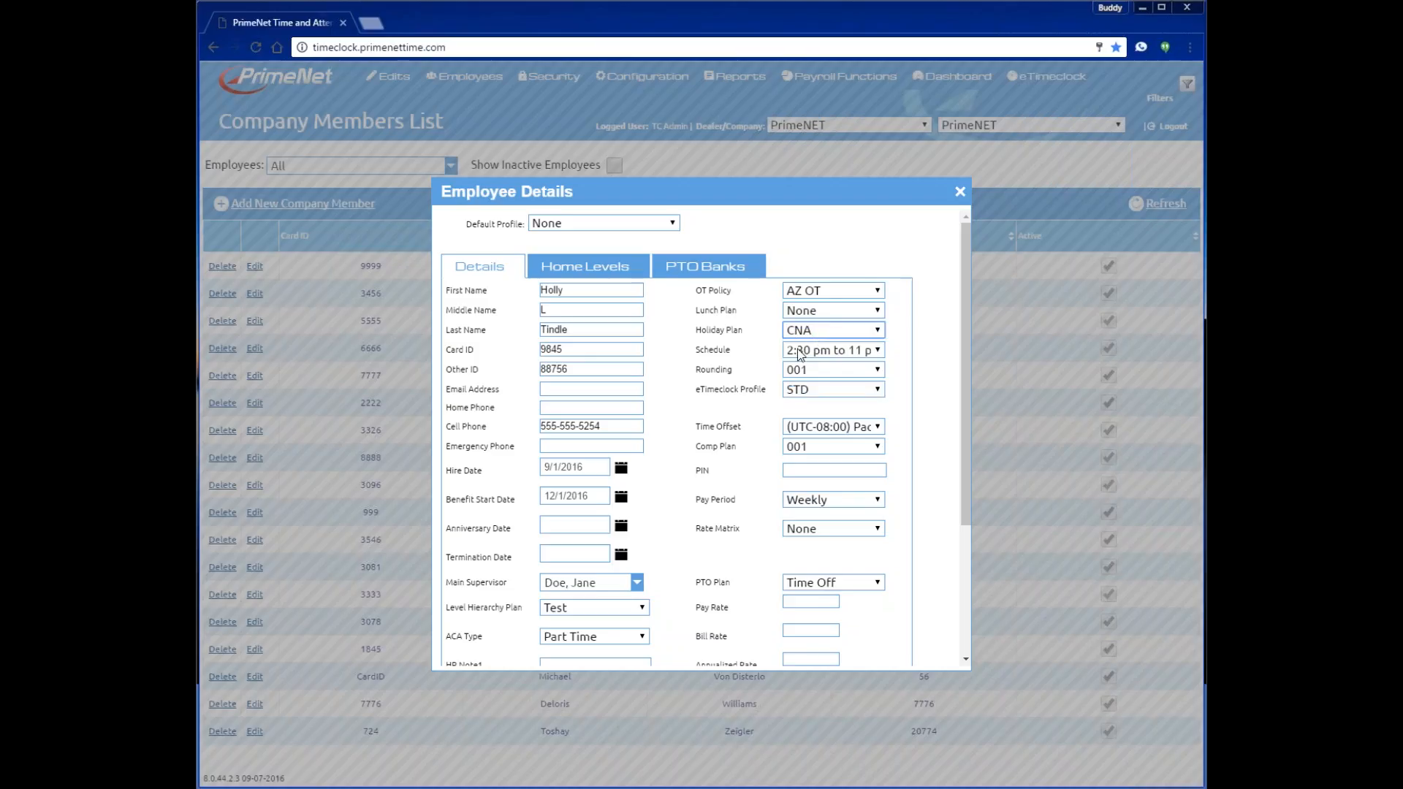
- Switch the schedule to 3 to 11:30 and rebuild the current pay period
click(799, 354)
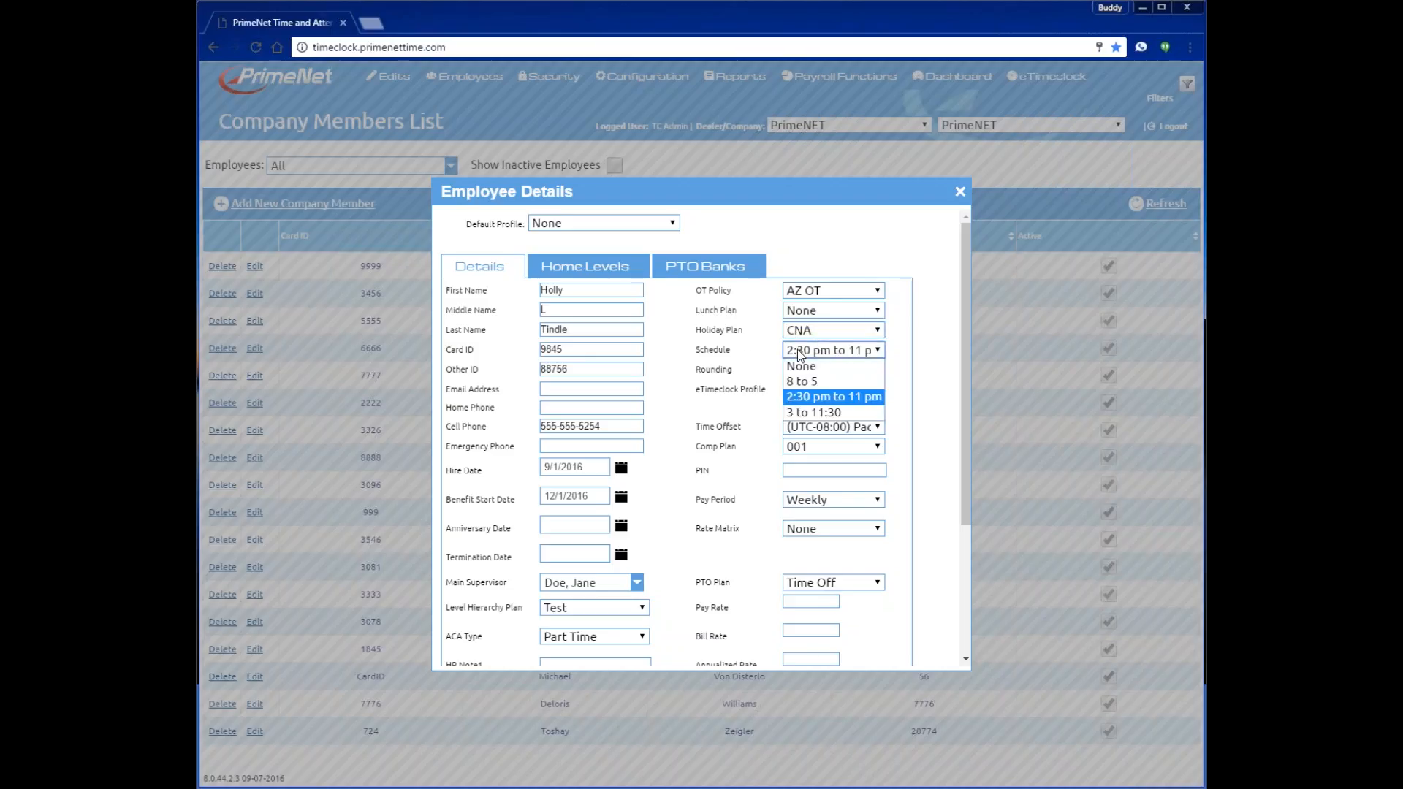
click(800, 413)
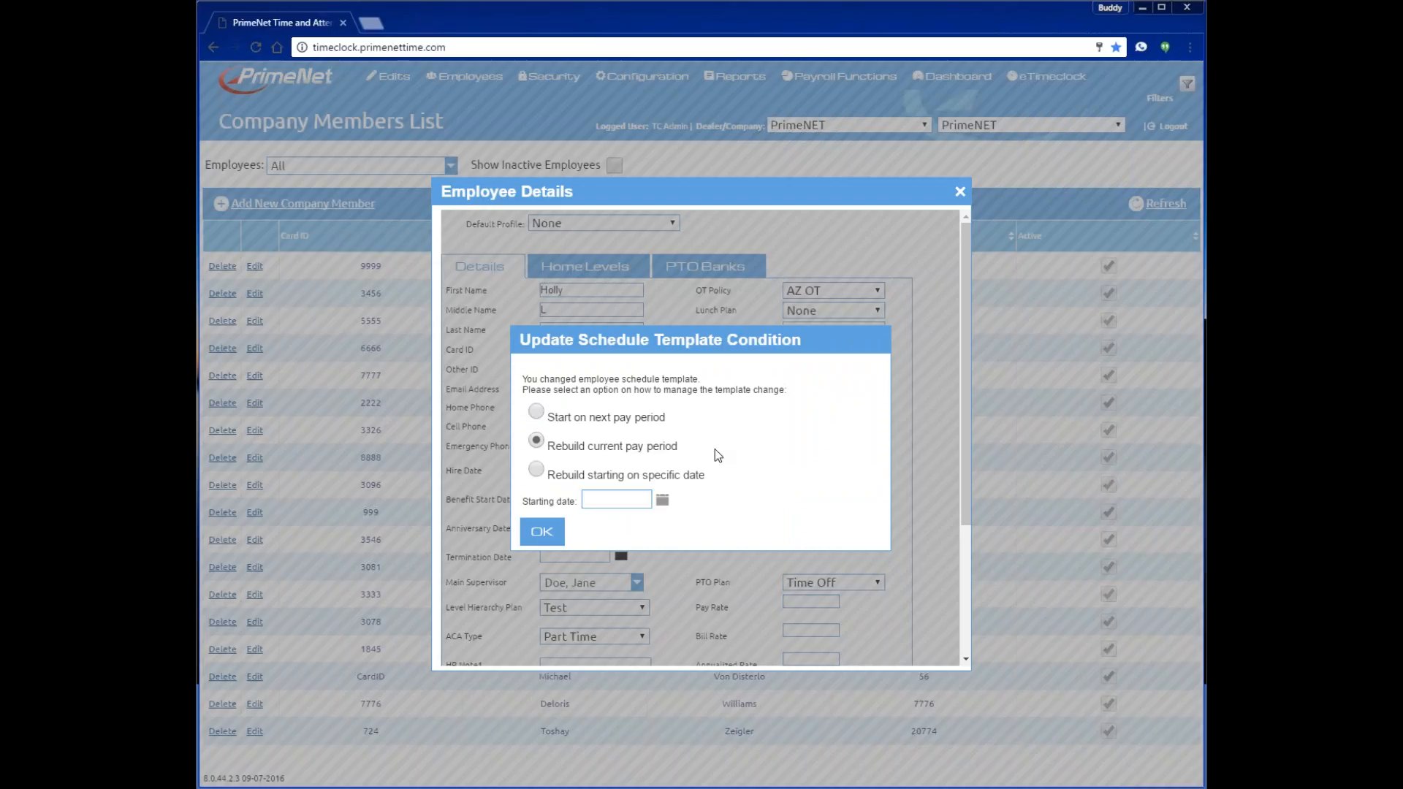
click(537, 532)
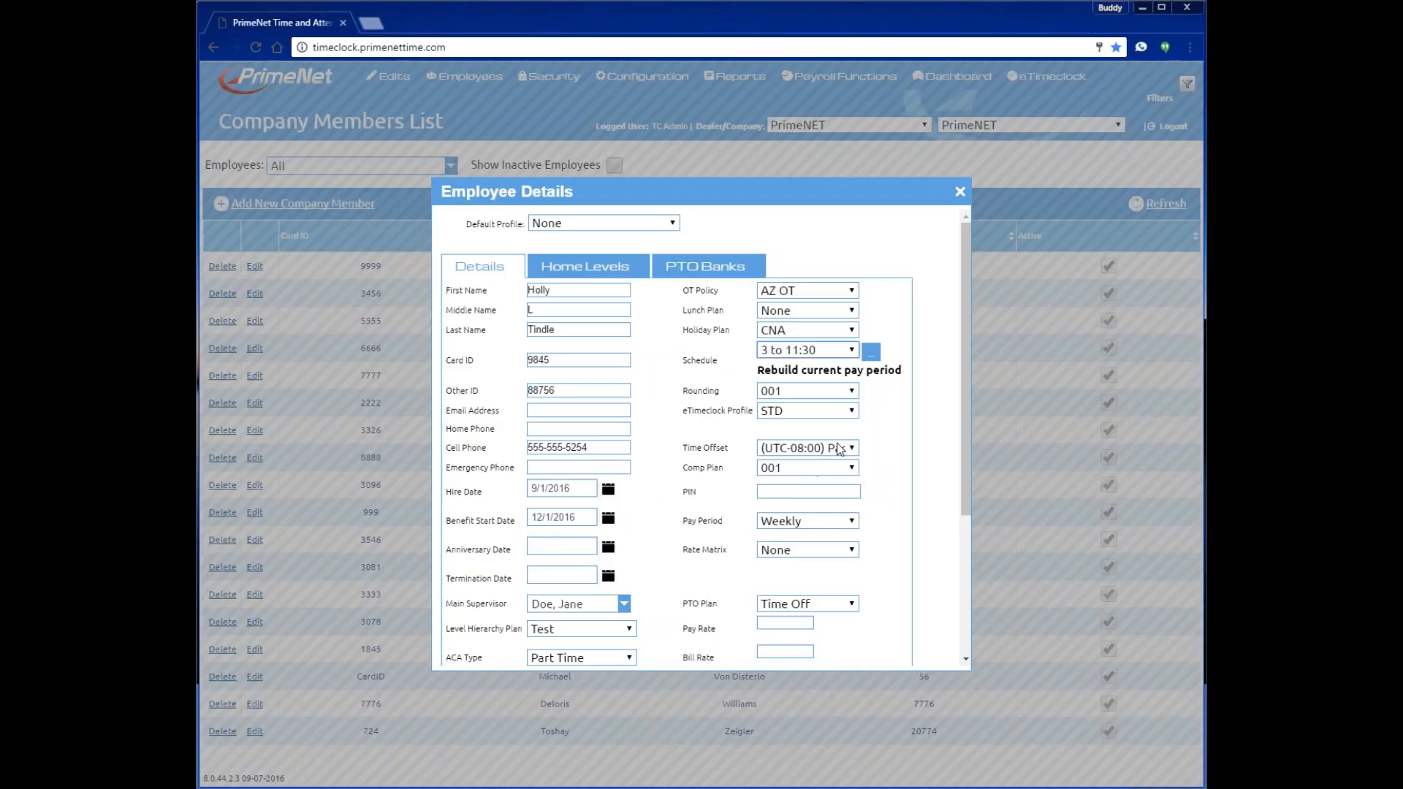
- Keep rounding and comp plan at 001, set time offset to (UTC-07:00) Arizona, and enter a PIN
click(851, 393)
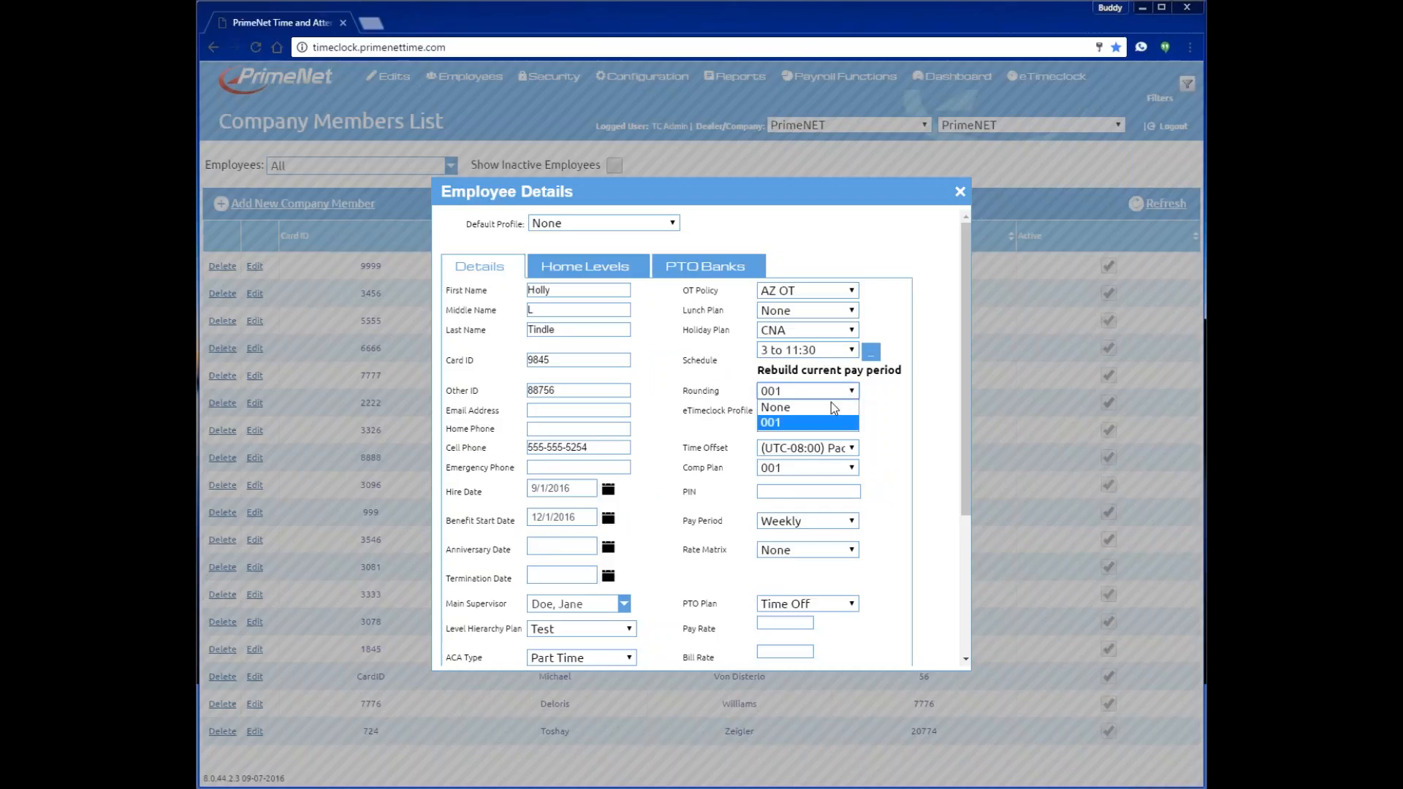
click(773, 423)
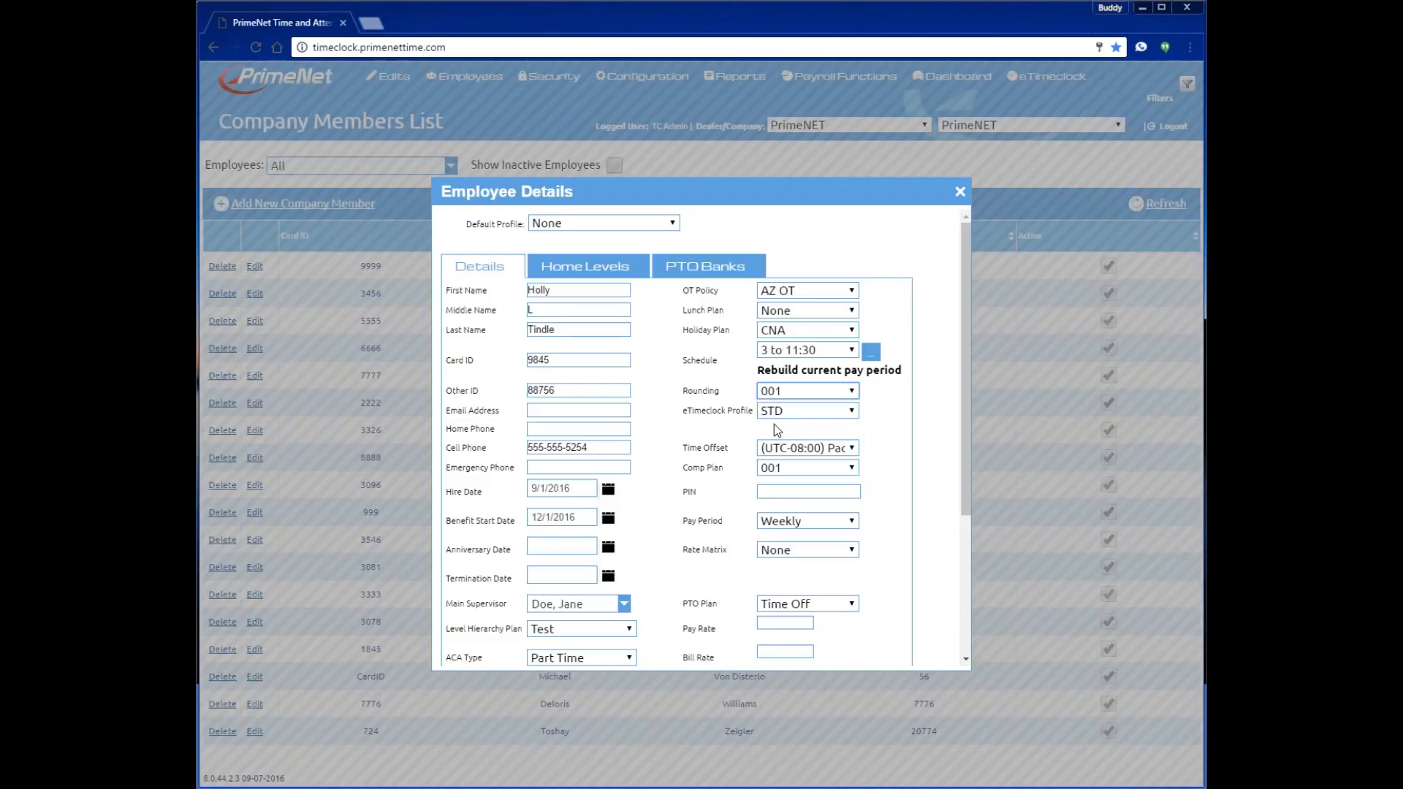
click(852, 448)
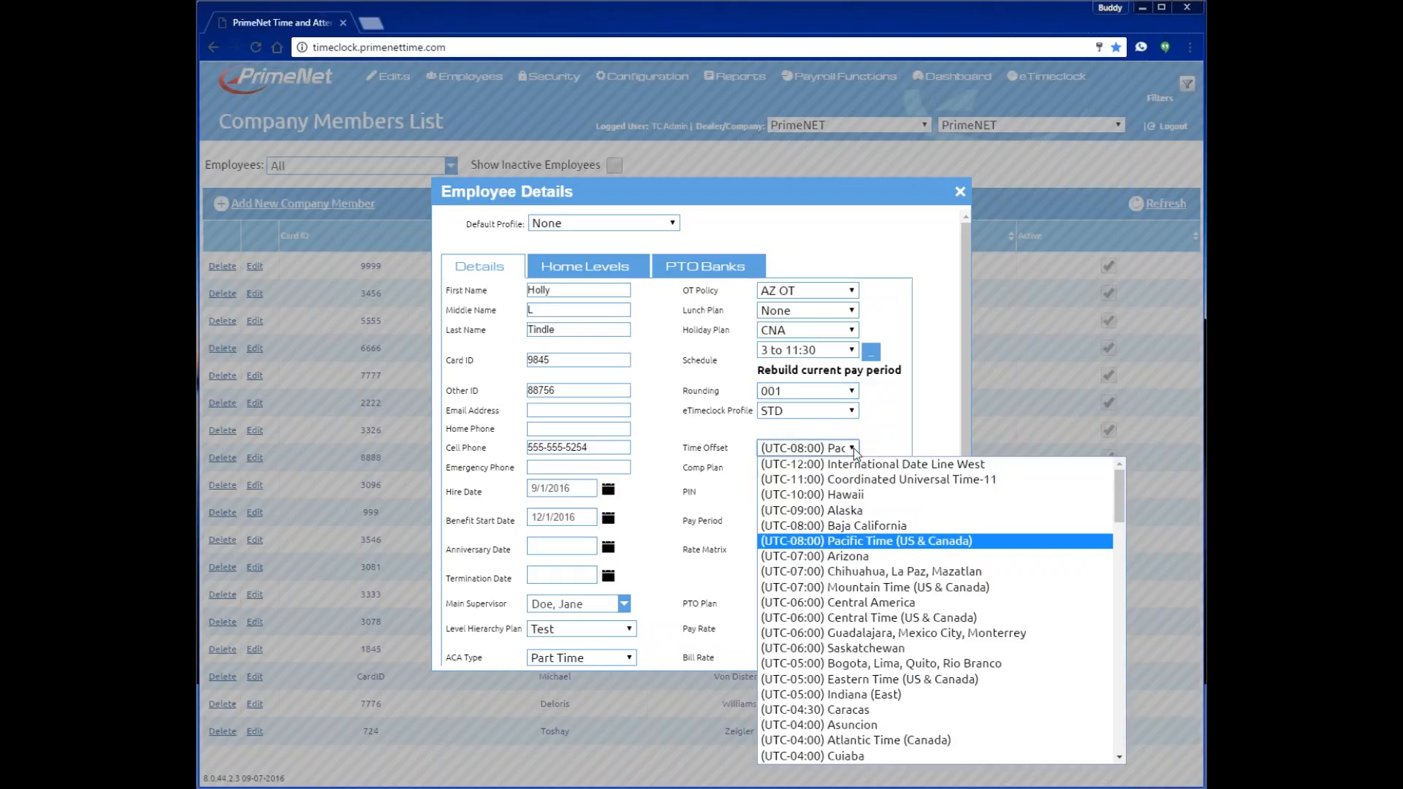
click(845, 558)
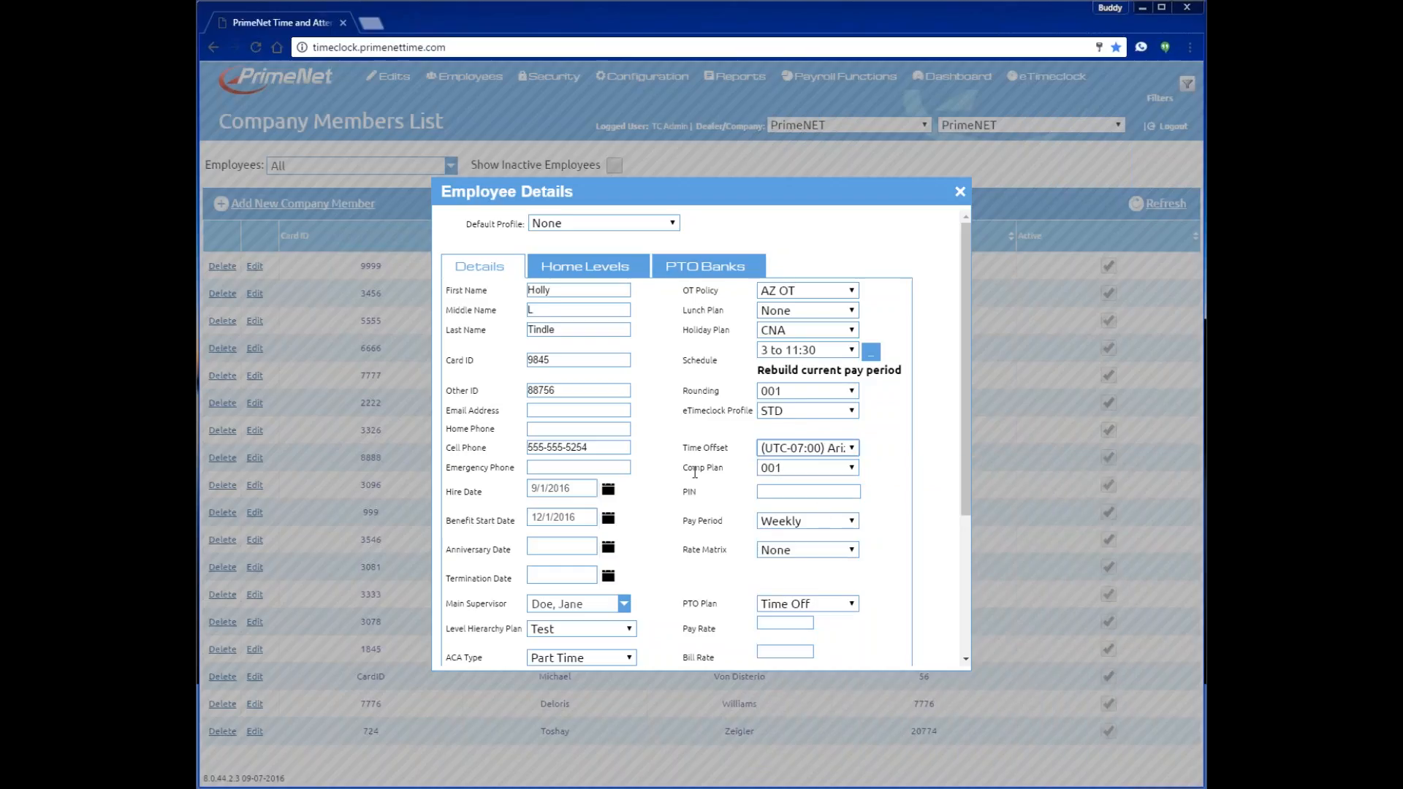
click(851, 470)
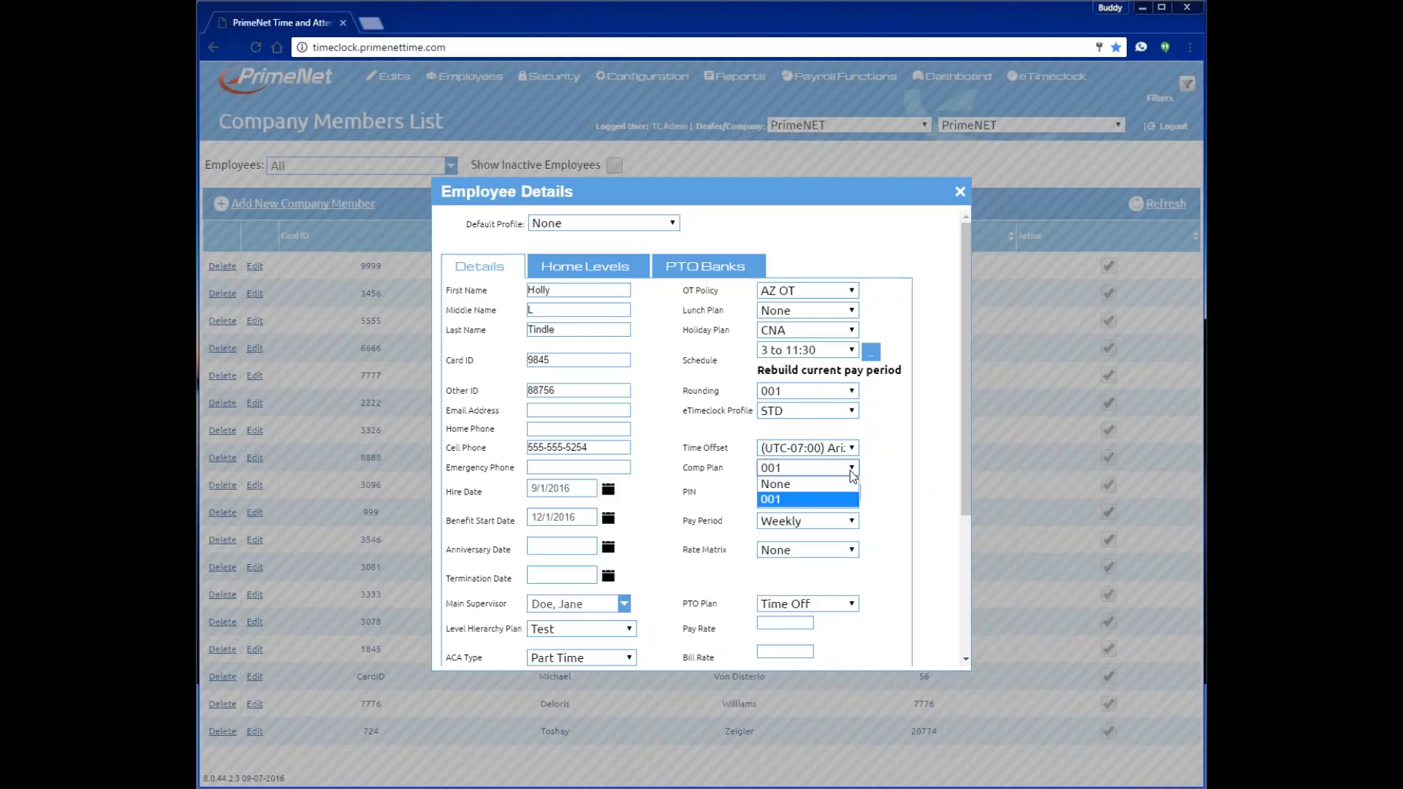
click(807, 500)
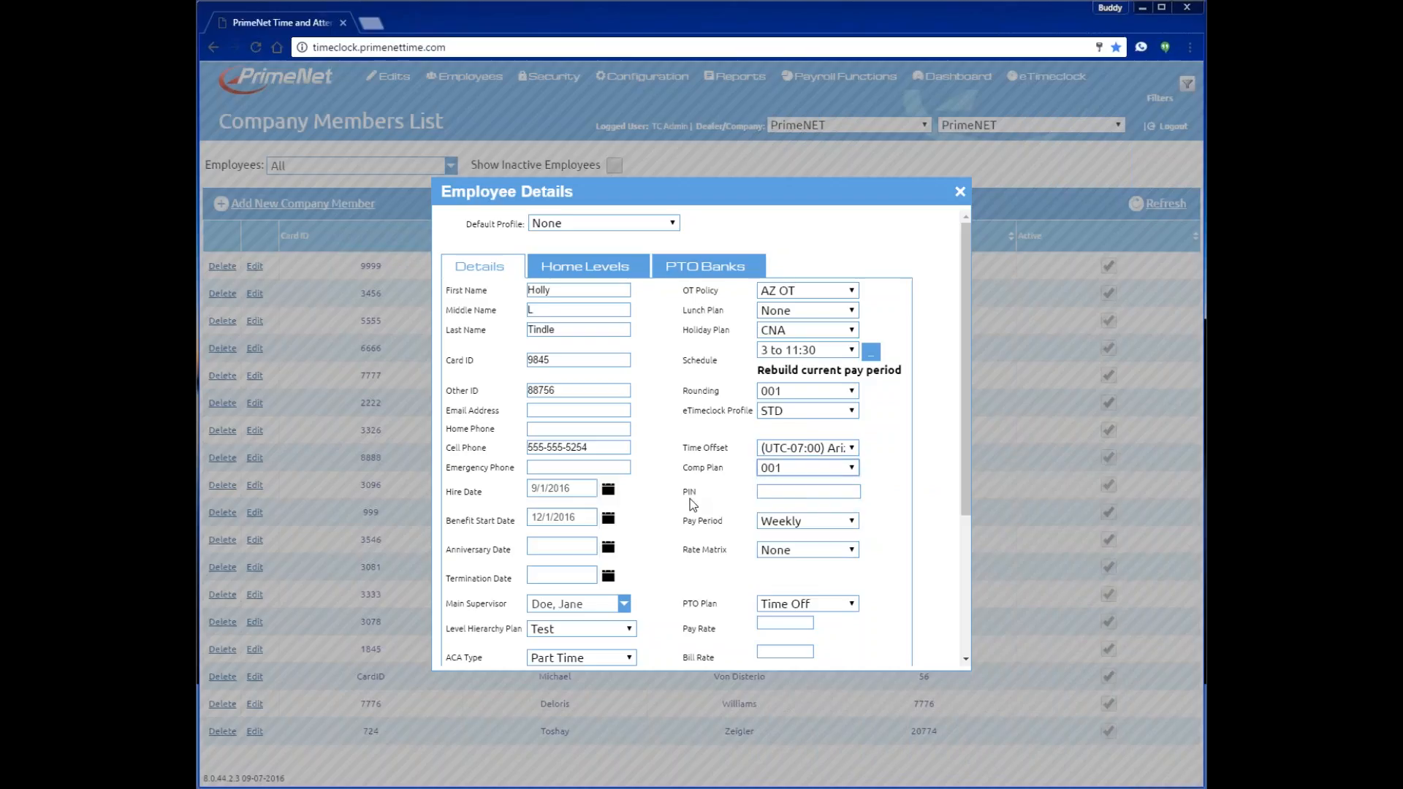
click(759, 492)
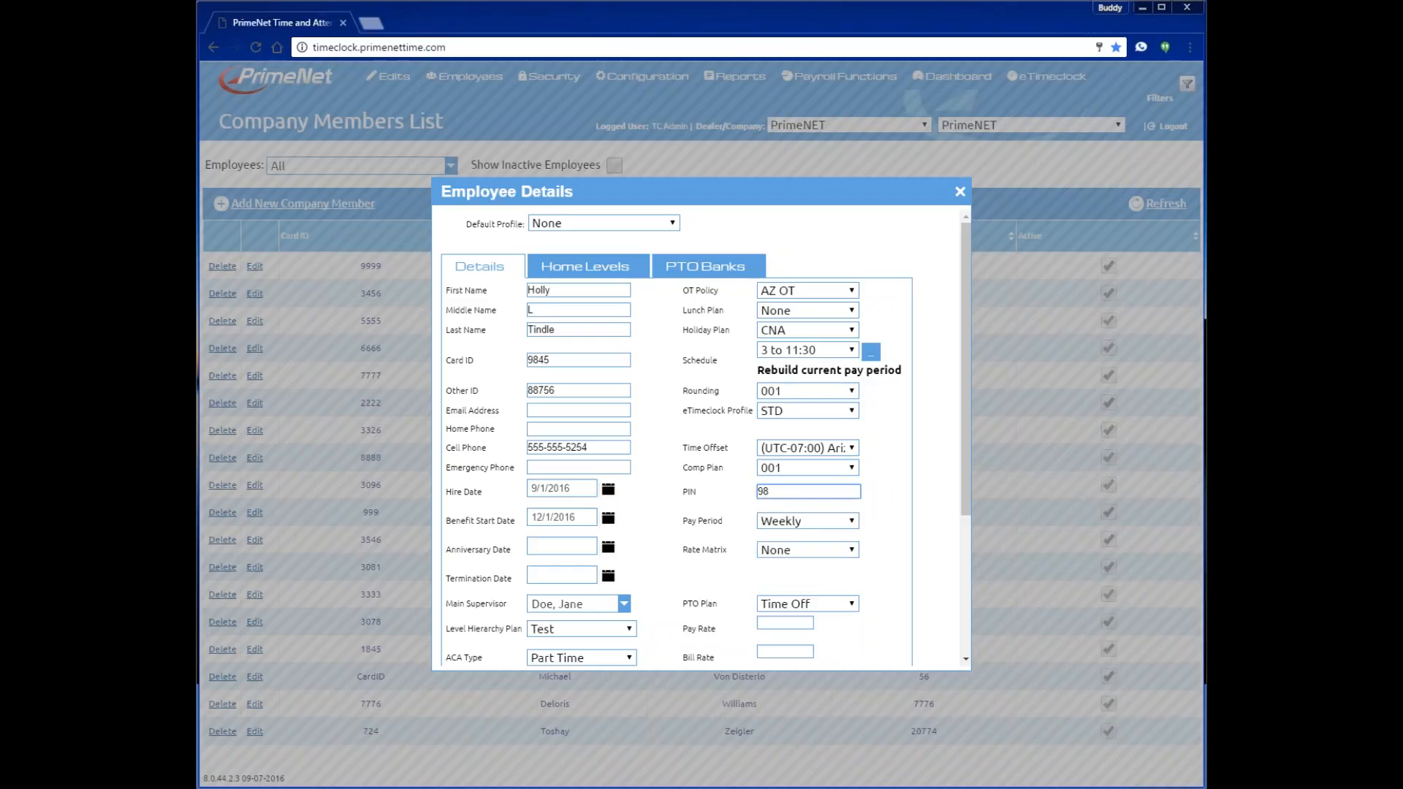
- Keep the pay period at Weekly and assign the Rate Matrix rate matrix
click(811, 522)
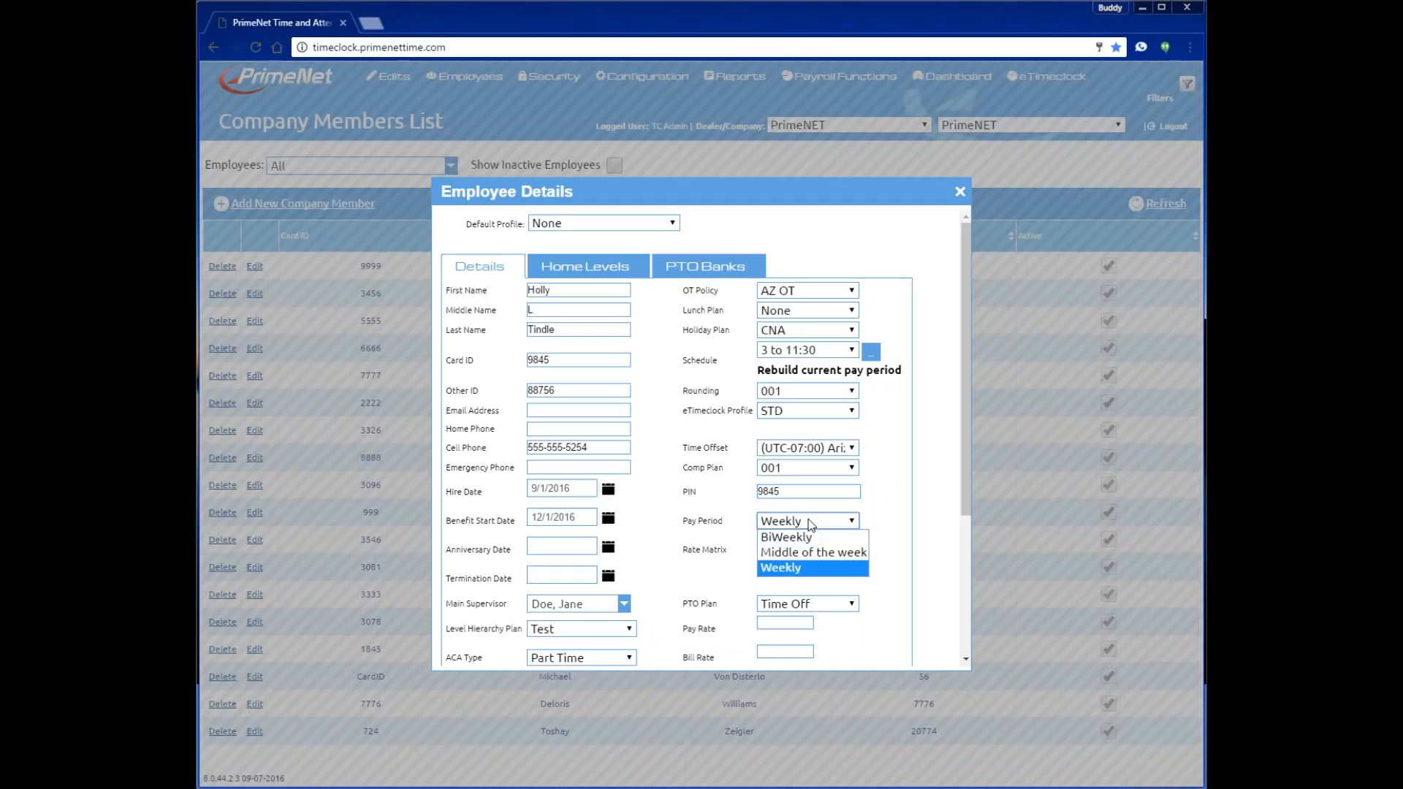
click(810, 522)
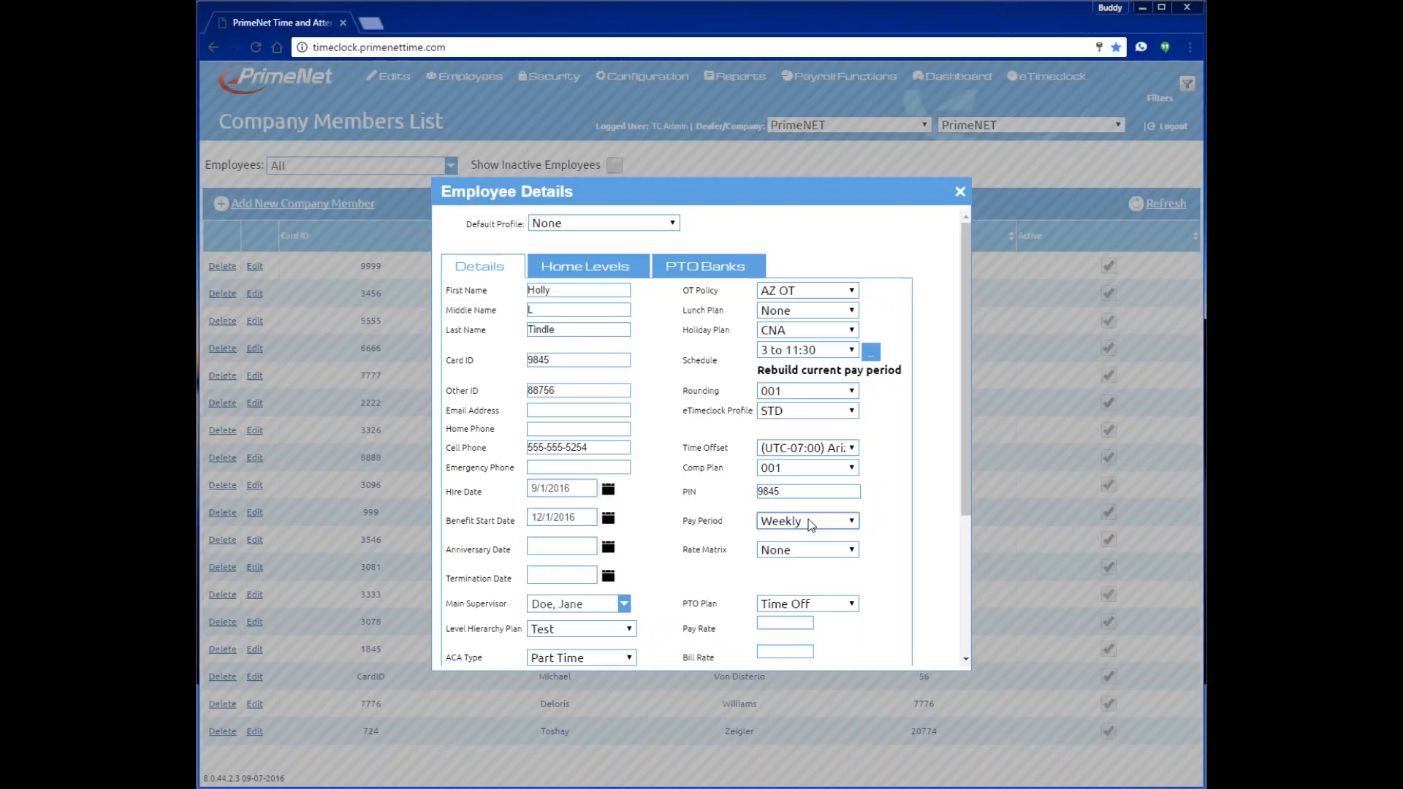
click(799, 556)
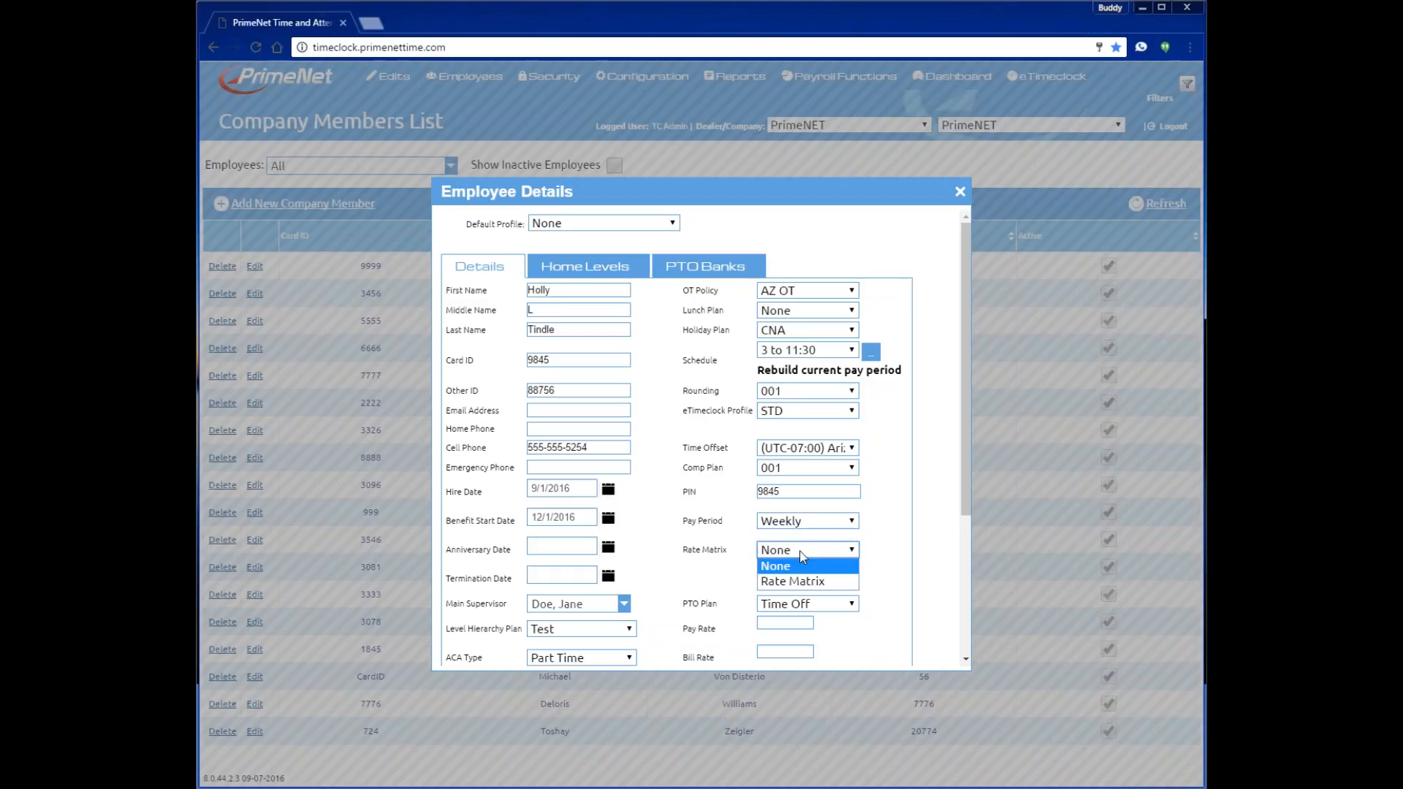
click(799, 581)
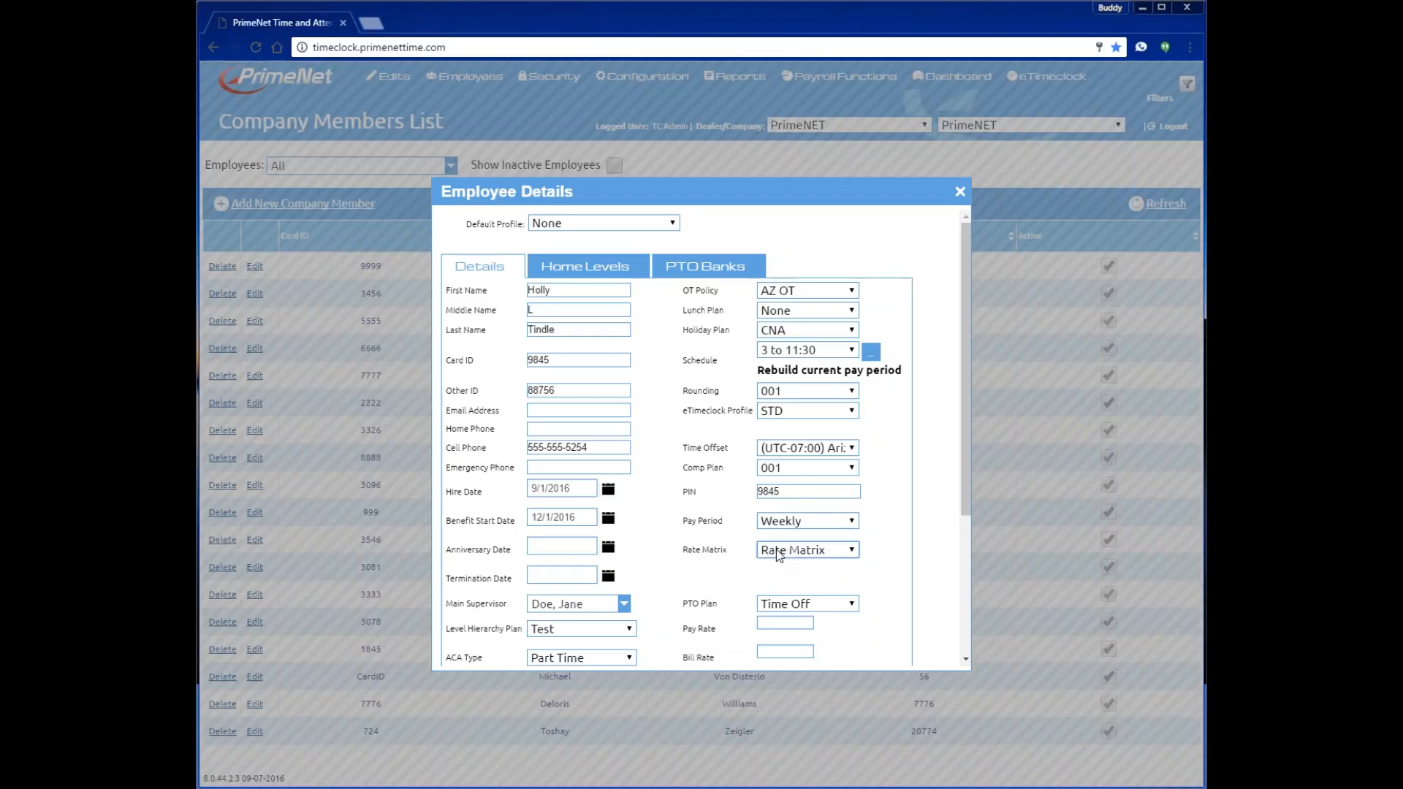
- Confirm Time Off as the PTO plan and leave Bill Rate and Annualized Rate blank
scroll(779, 555, down, 2)
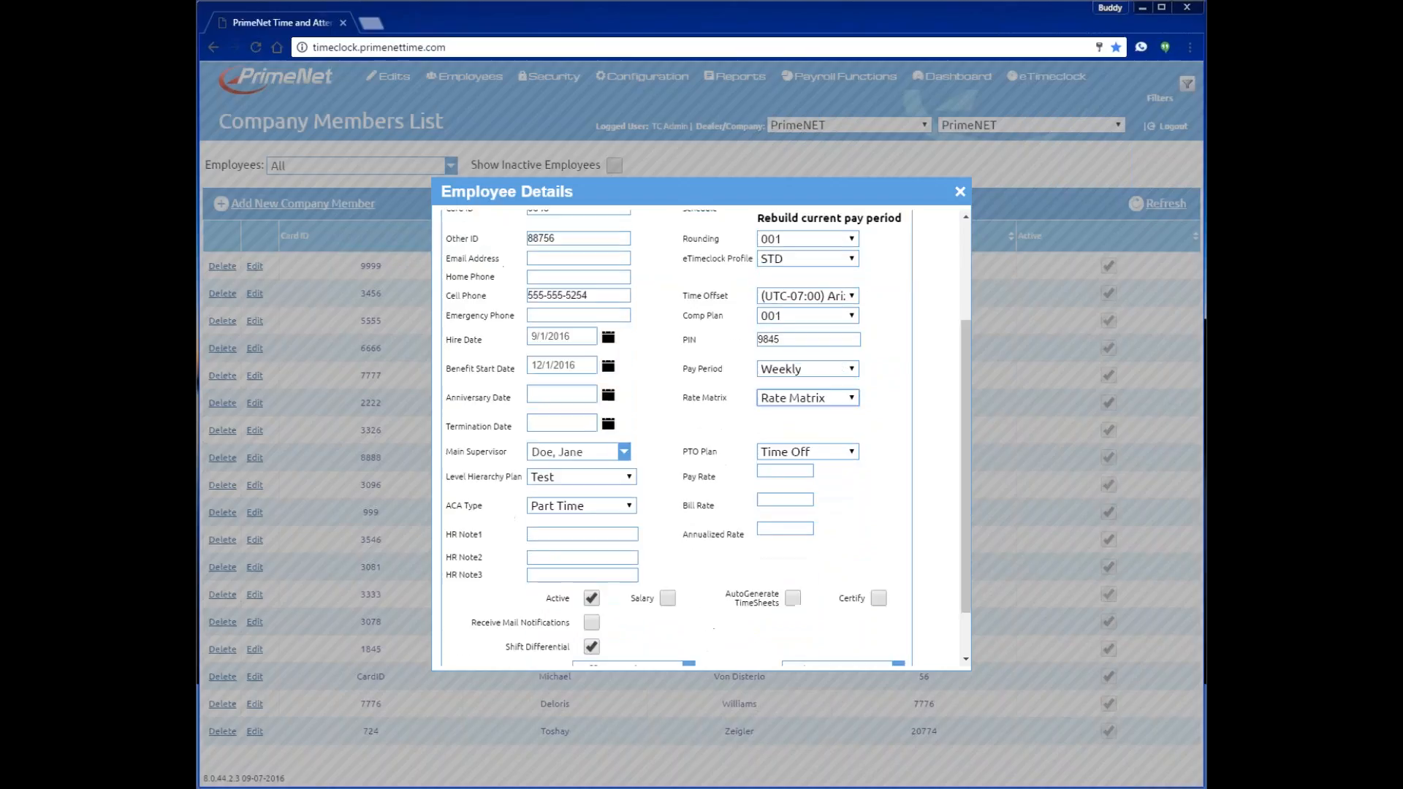
click(823, 453)
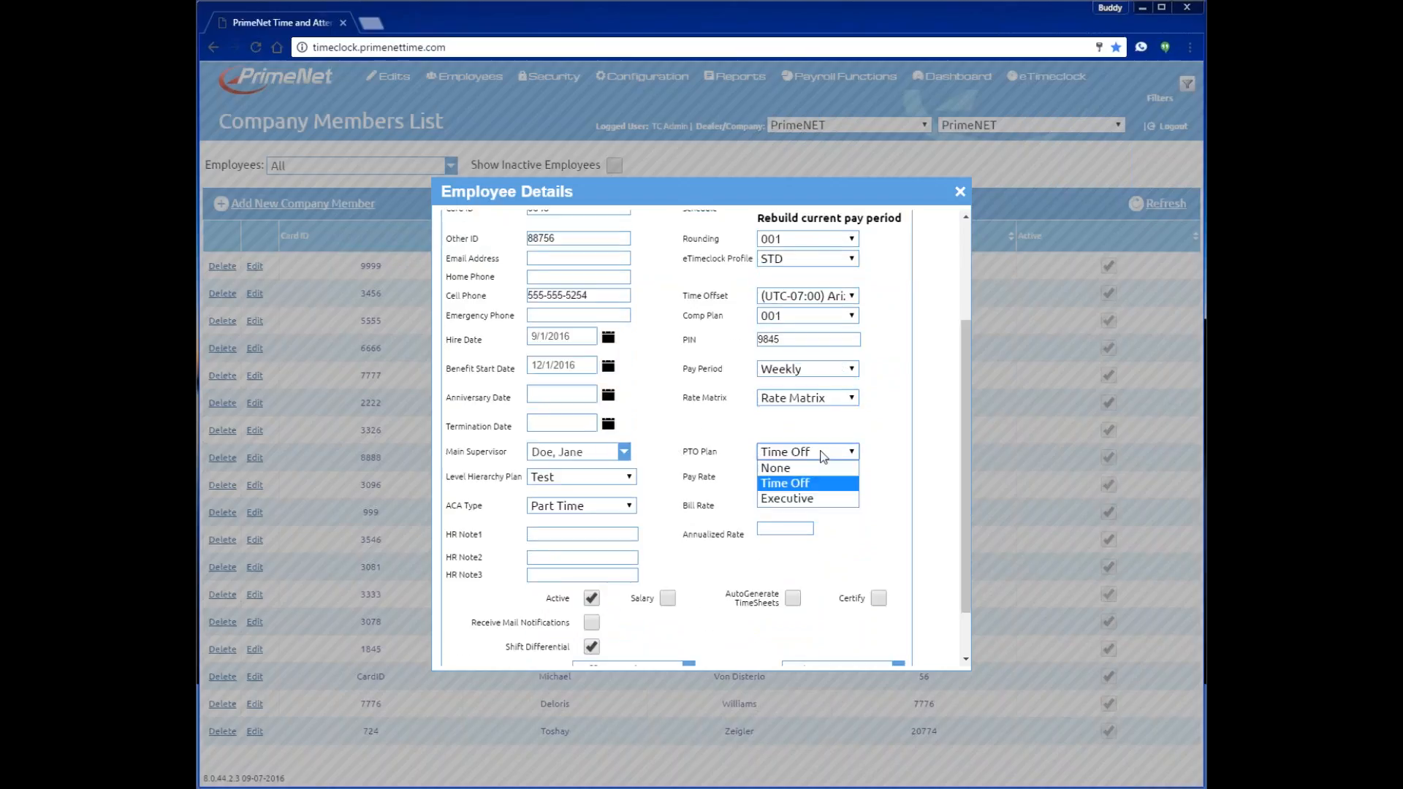
click(822, 454)
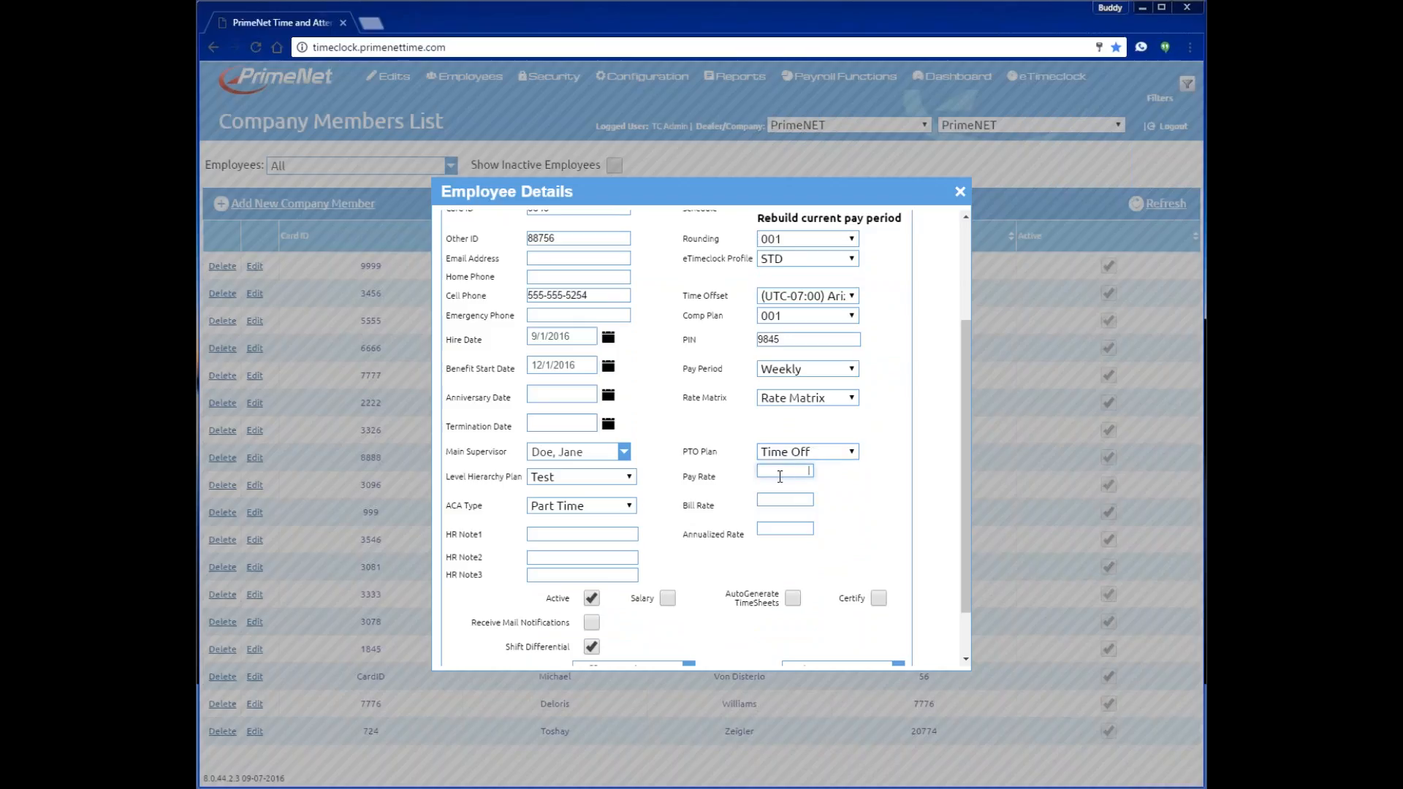
click(776, 499)
click(771, 529)
- Show the employee's home levels, currently Level 1 75 - CNA and Level 2 43 - Scottsdale
scroll(708, 437, down, 2)
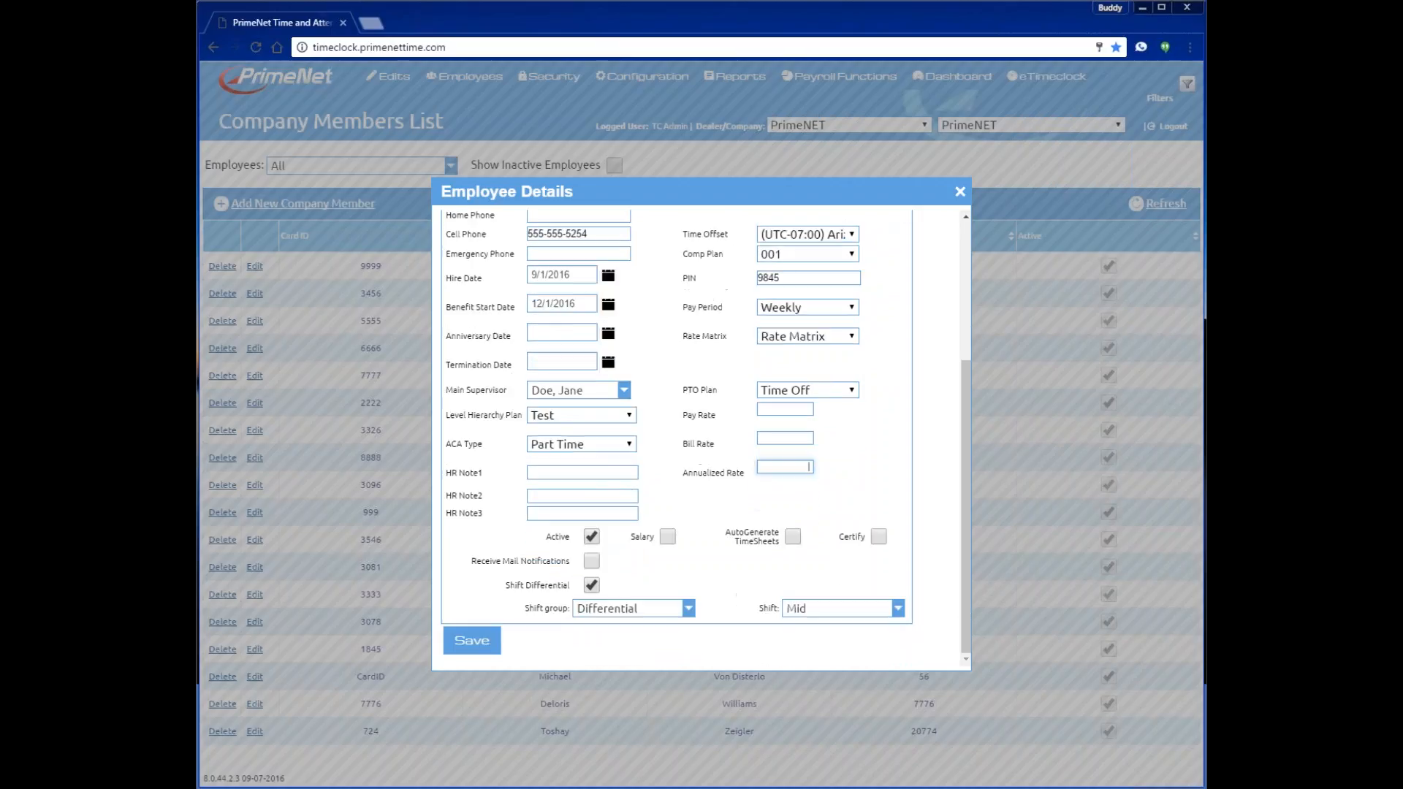
scroll(706, 436, up, 5)
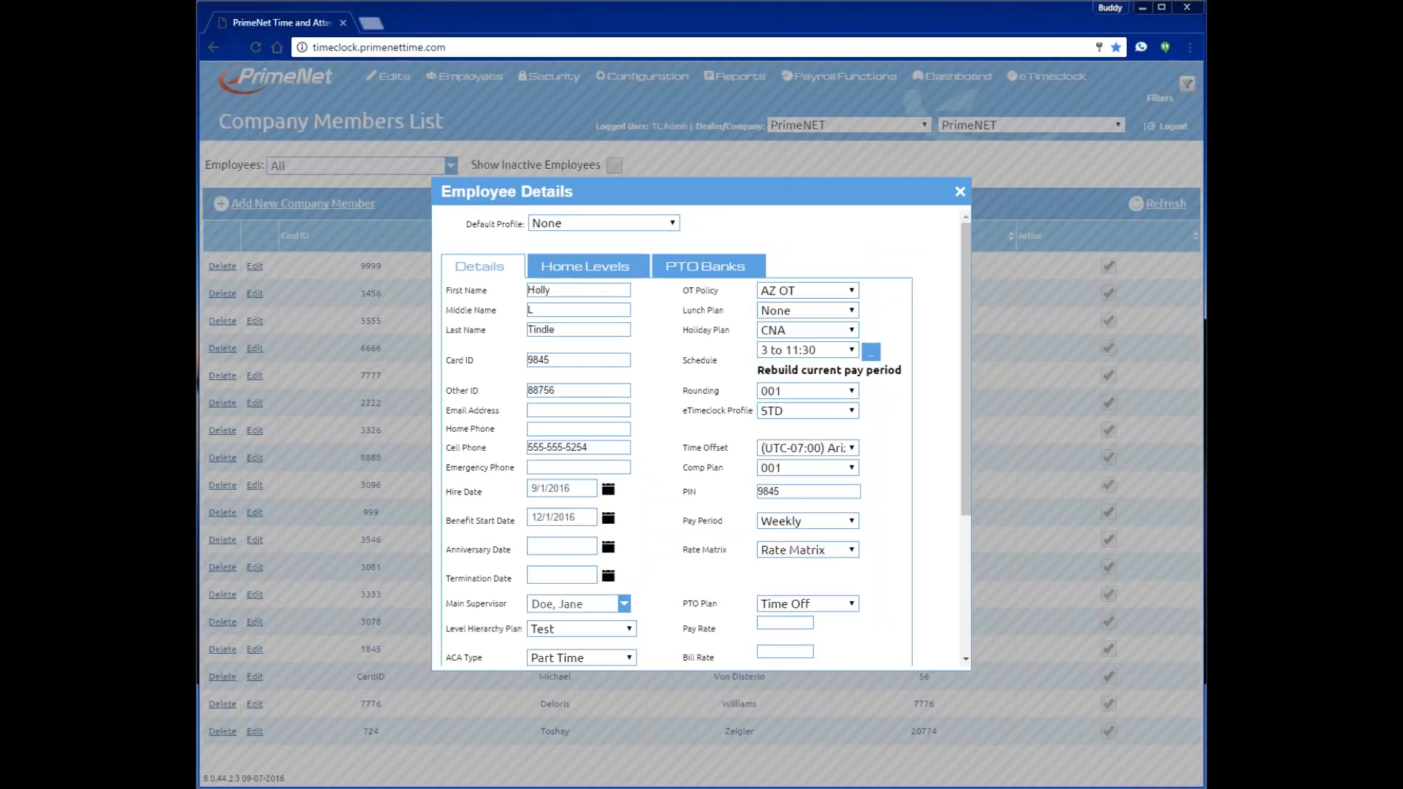
click(589, 269)
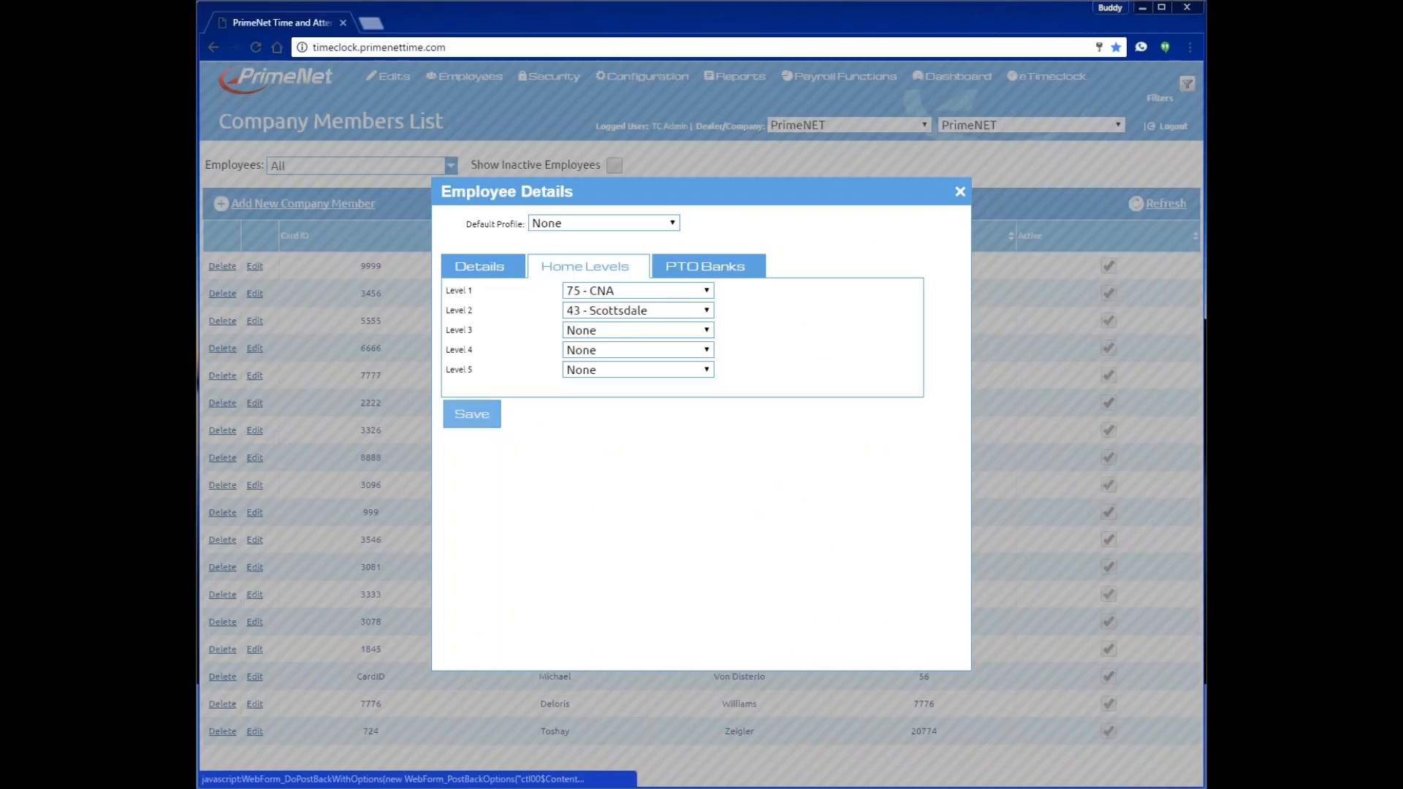
- Pick 329 - Warehouse as home Level 1 and 17 - Rancho Villa as Level 2
click(704, 292)
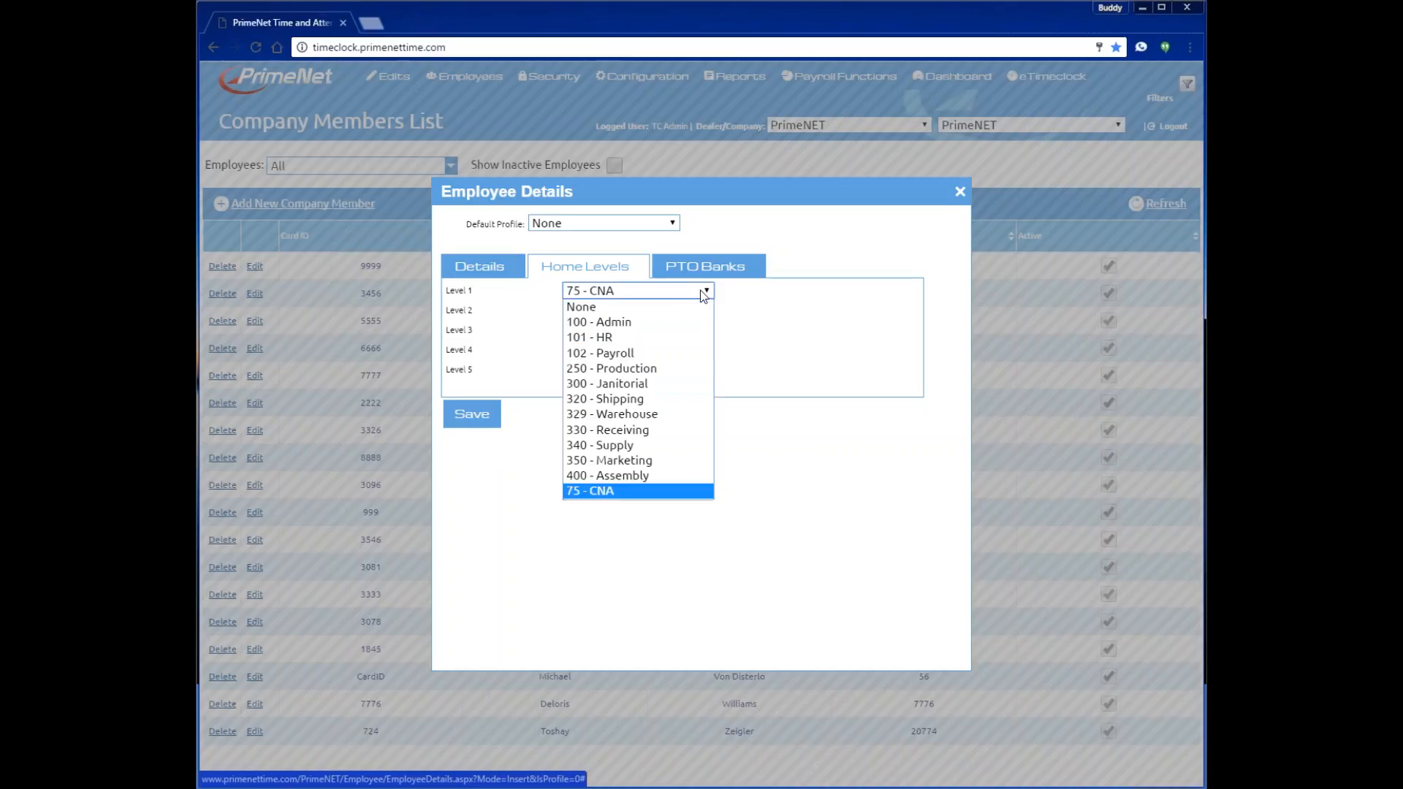
click(662, 413)
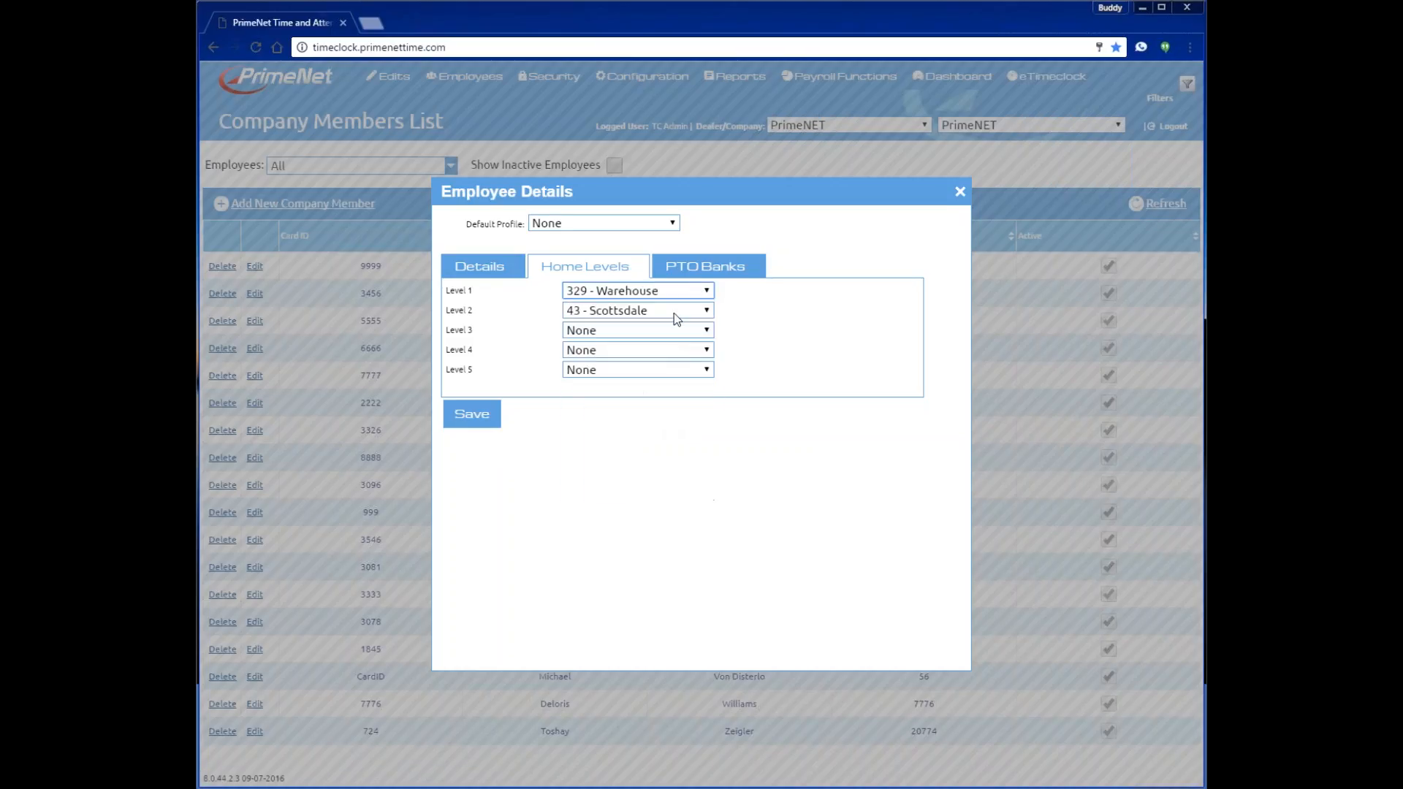
click(673, 310)
click(655, 374)
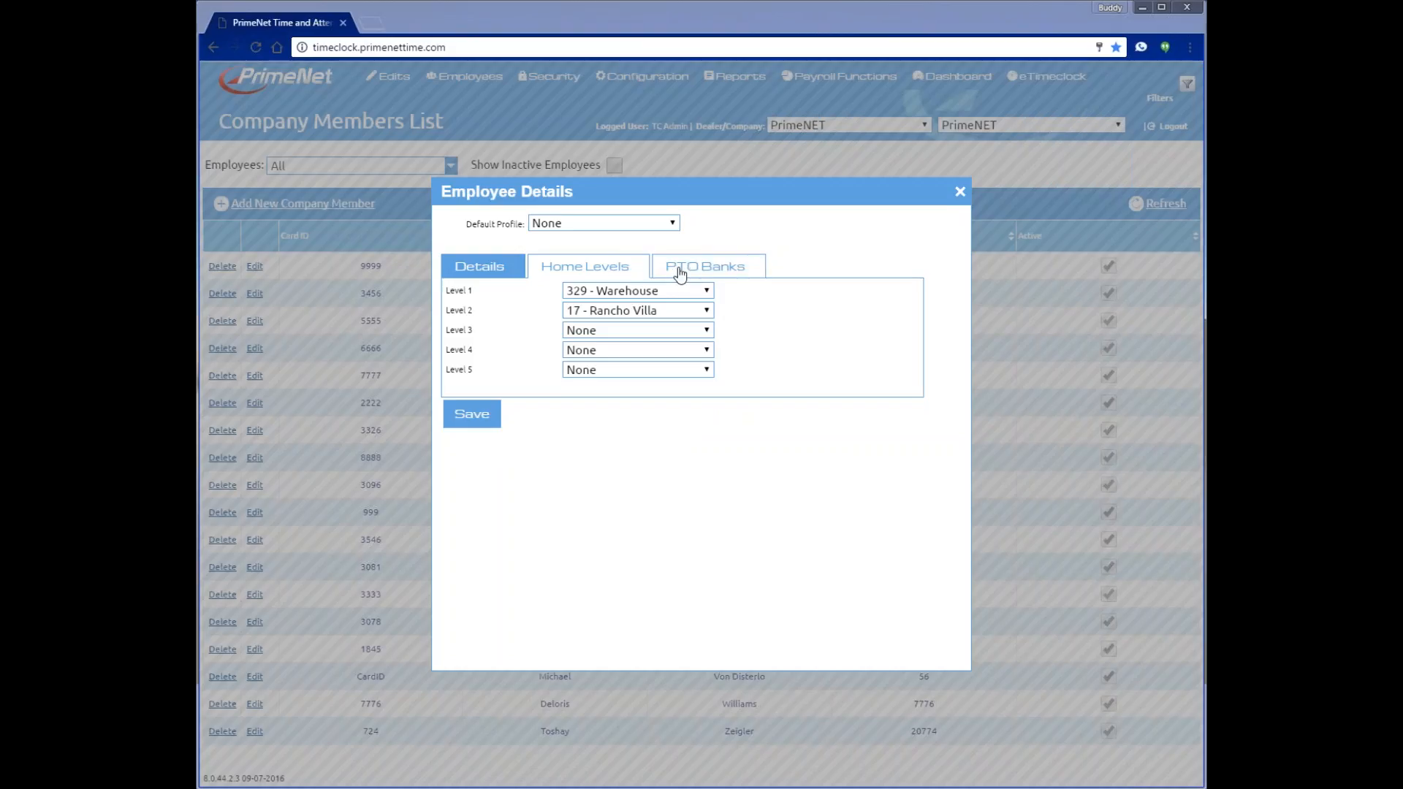
- Go back to the Details tab and save the new employee record
click(470, 270)
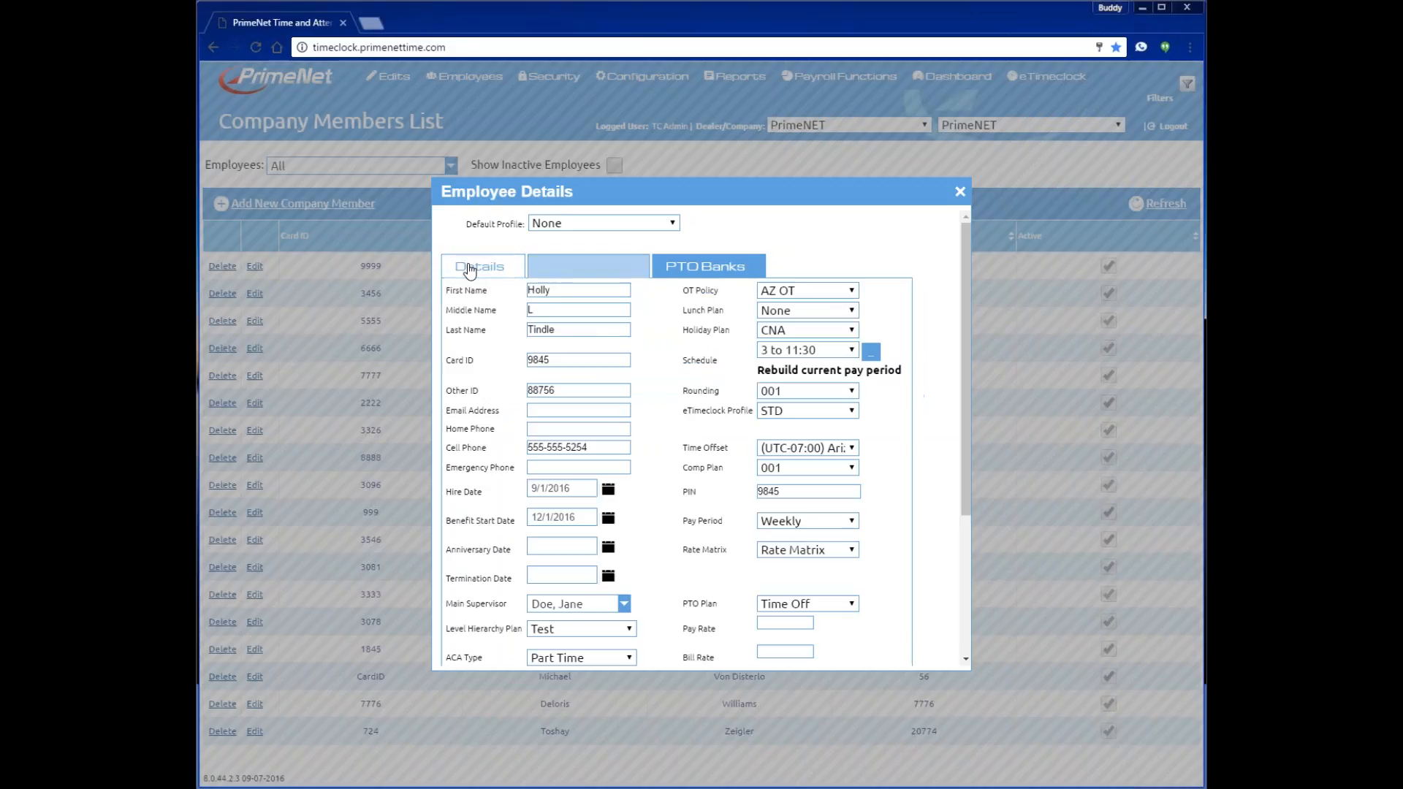
scroll(694, 326, down, 2)
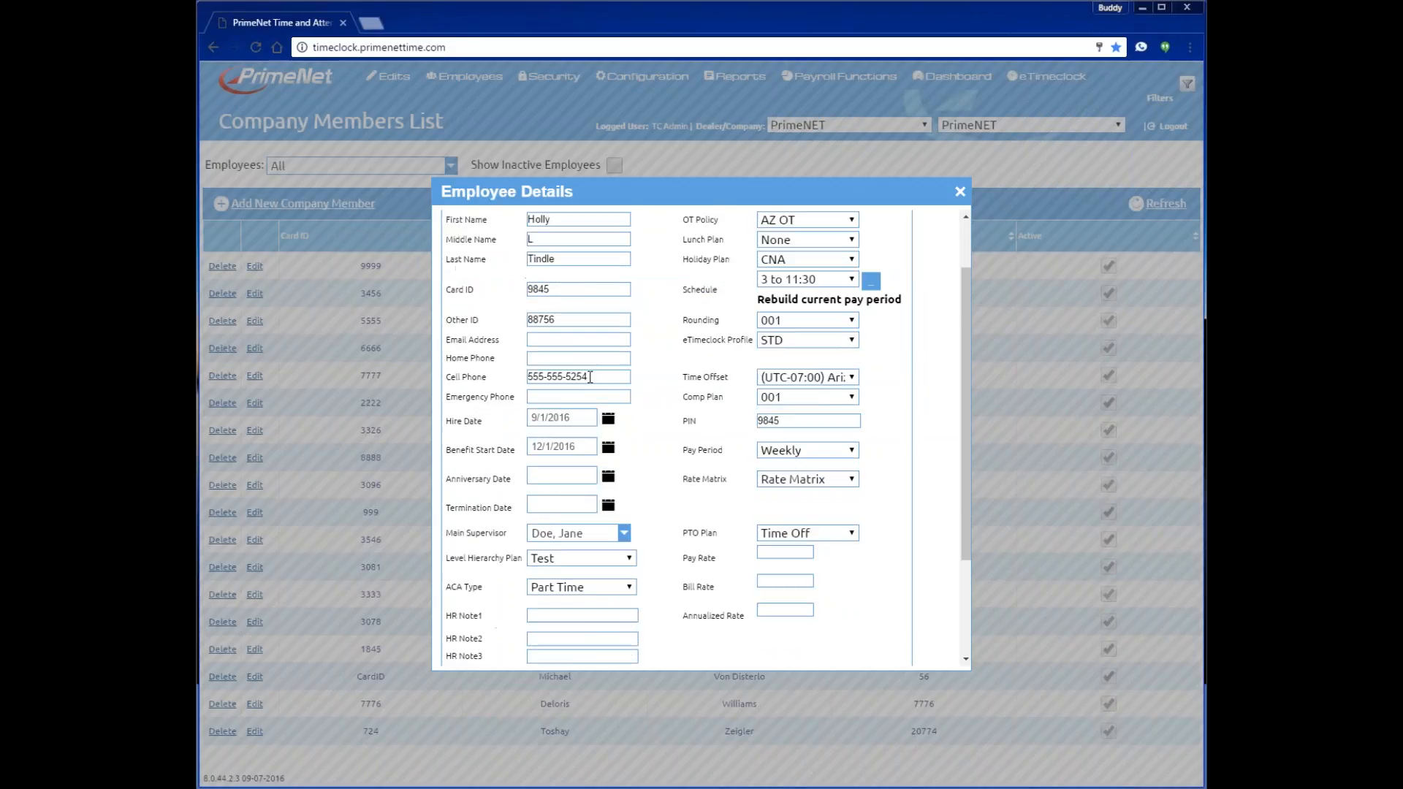
scroll(712, 457, down, 1)
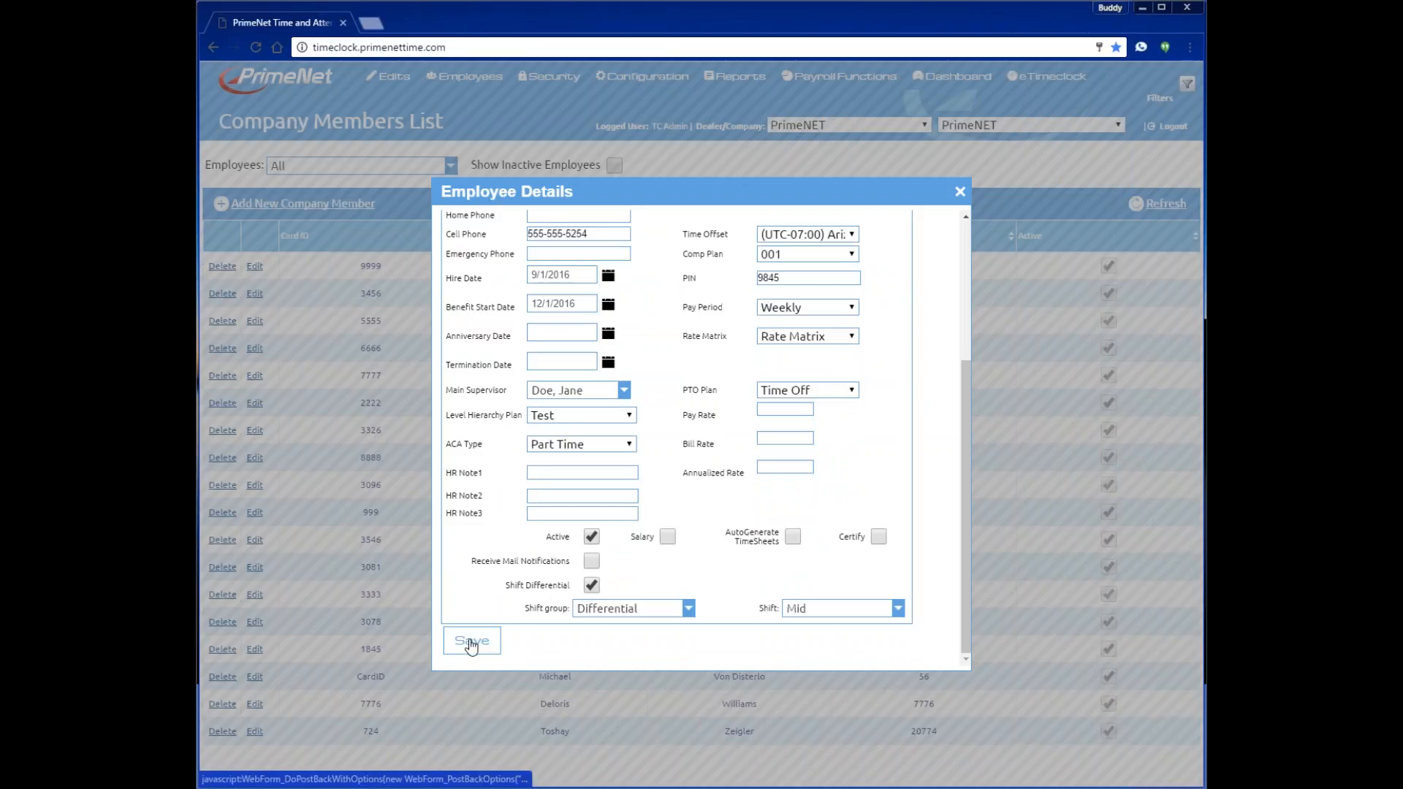
click(471, 642)
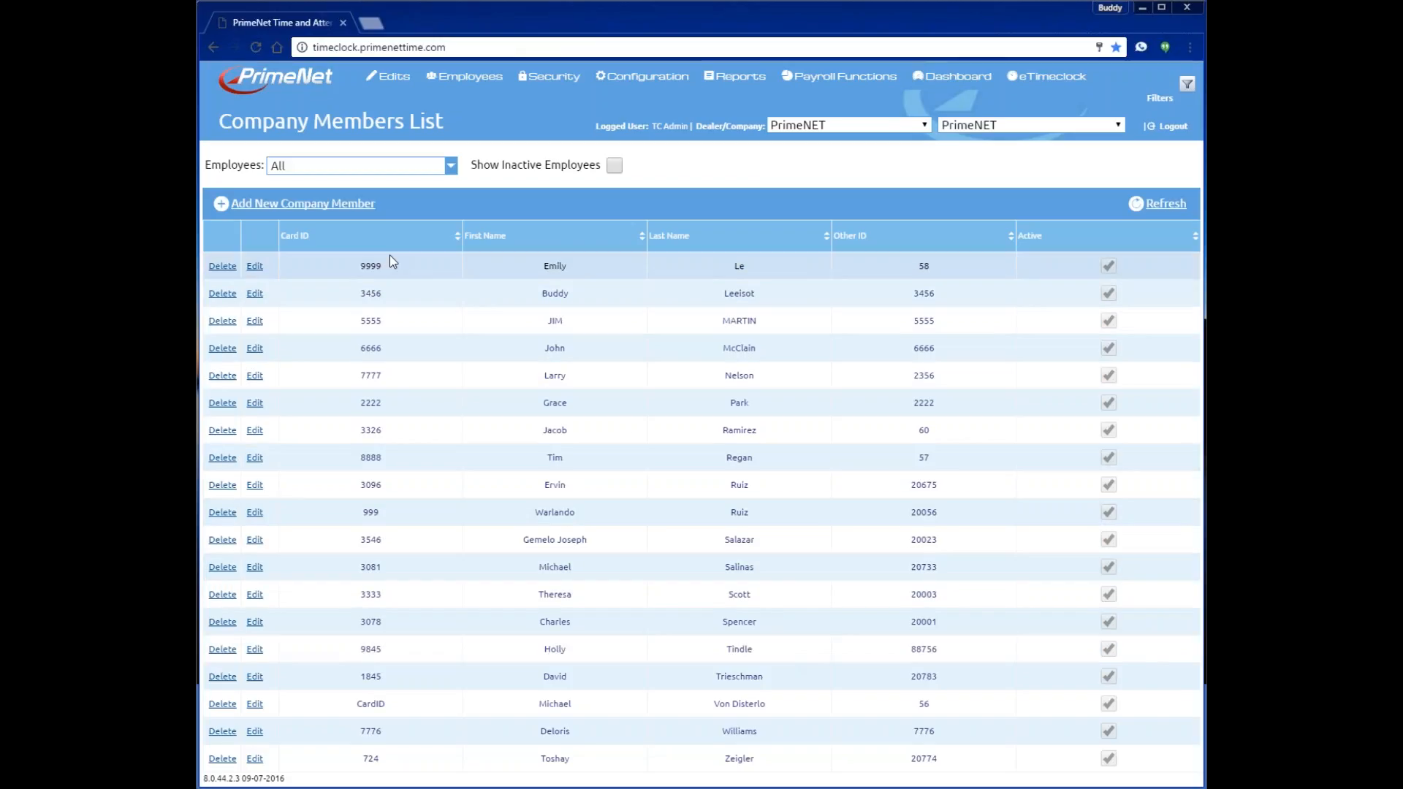
- Sort members by Card ID, then First Name, and open the new employee's record for editing
click(303, 240)
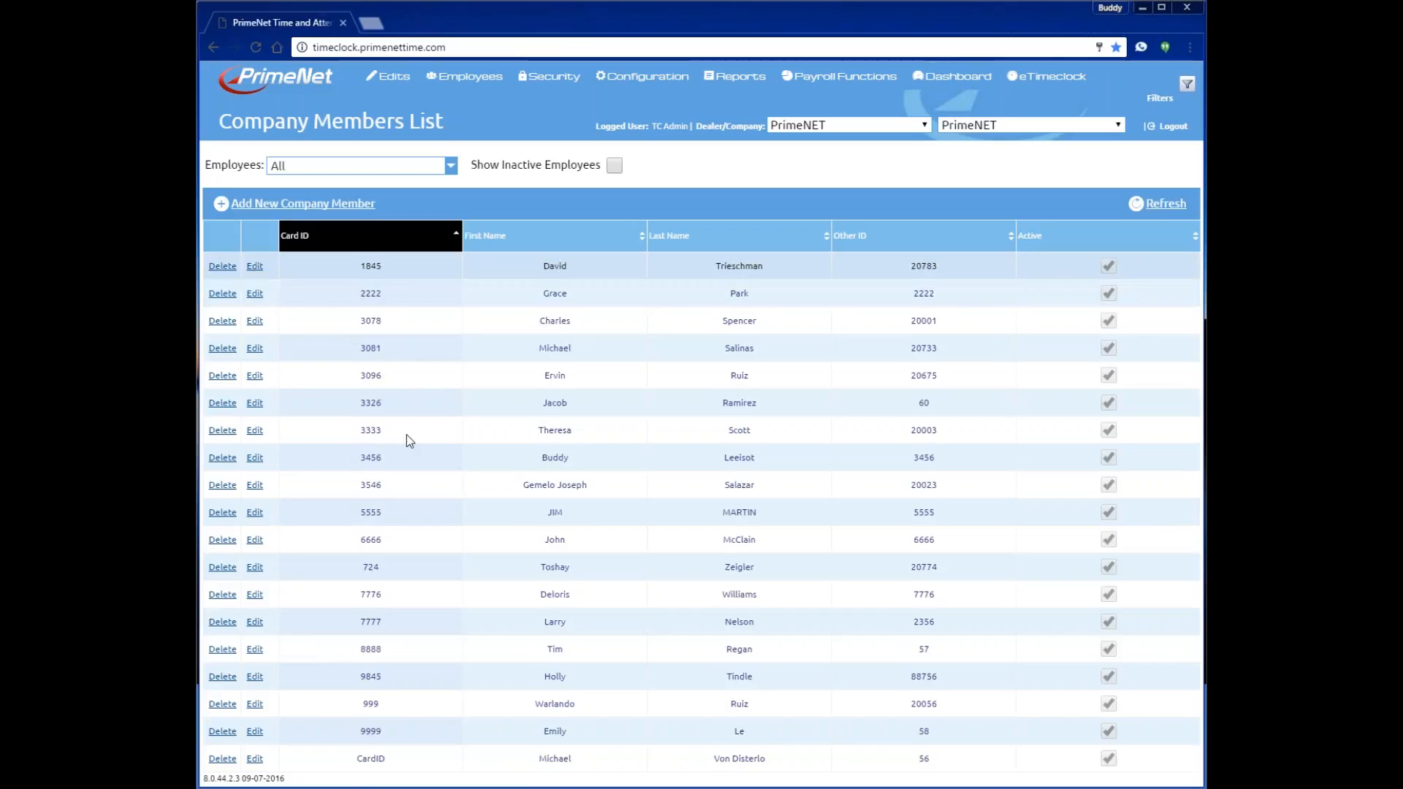
click(494, 241)
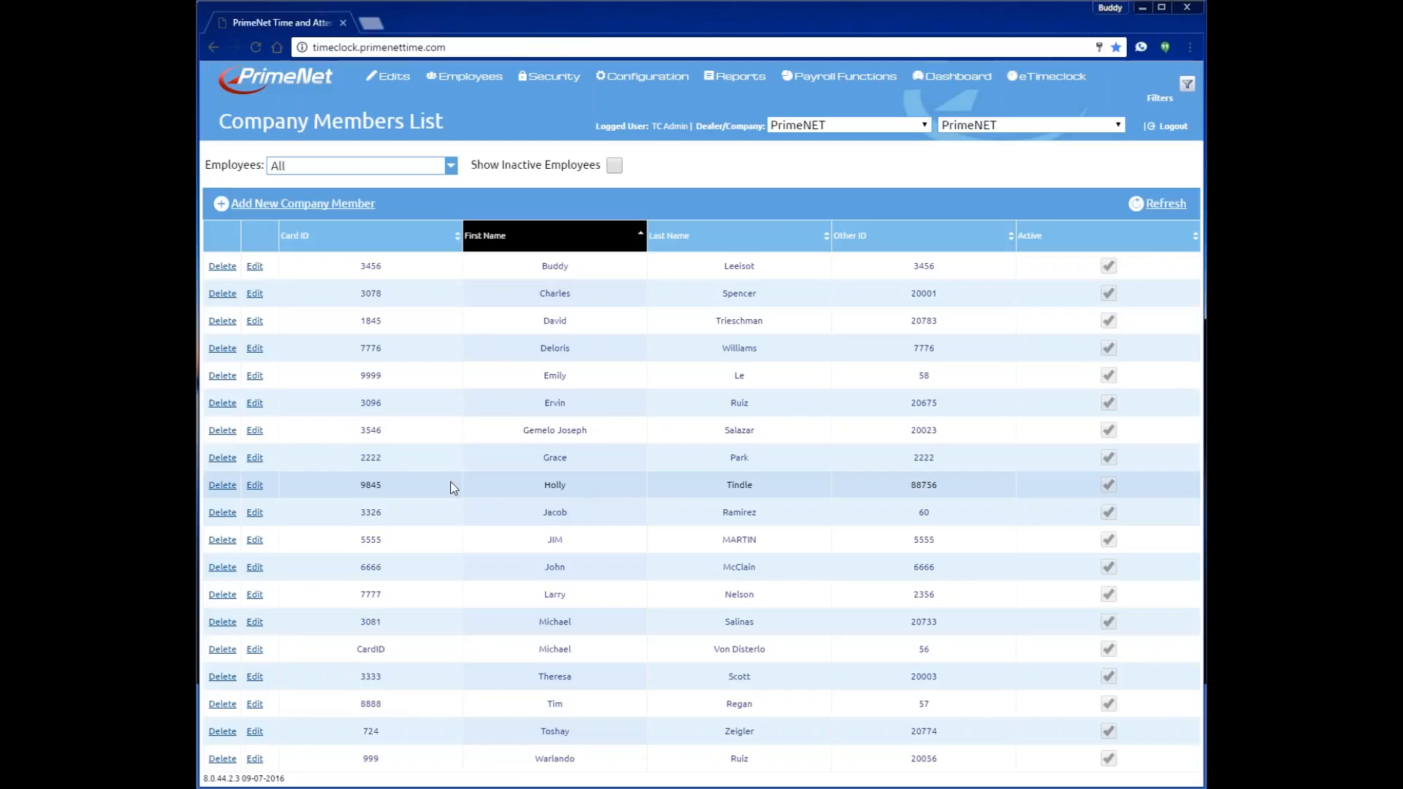
click(254, 485)
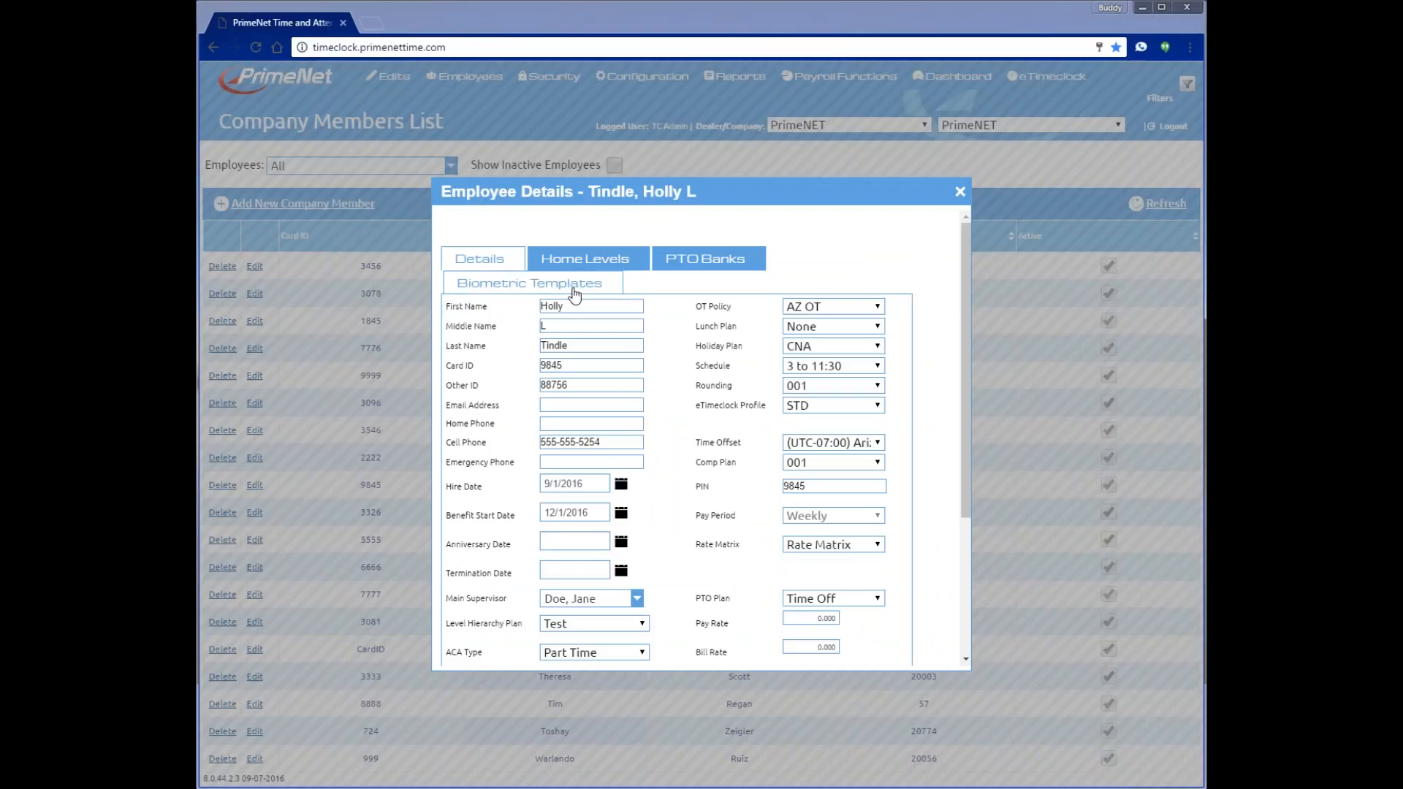
- Check the empty Biometric Templates, then view PTO bank balances showing 40.00 Vacation hours
click(531, 288)
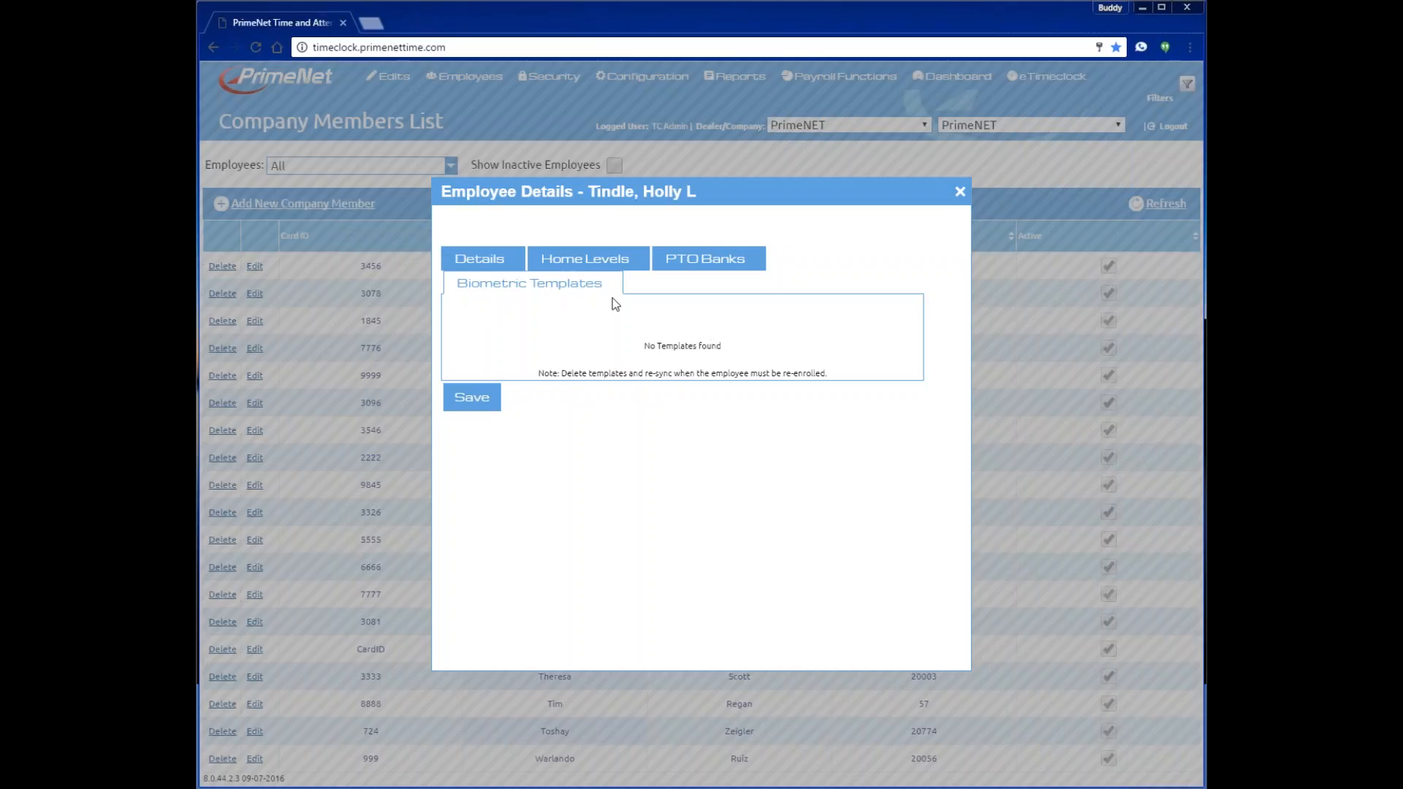
click(708, 268)
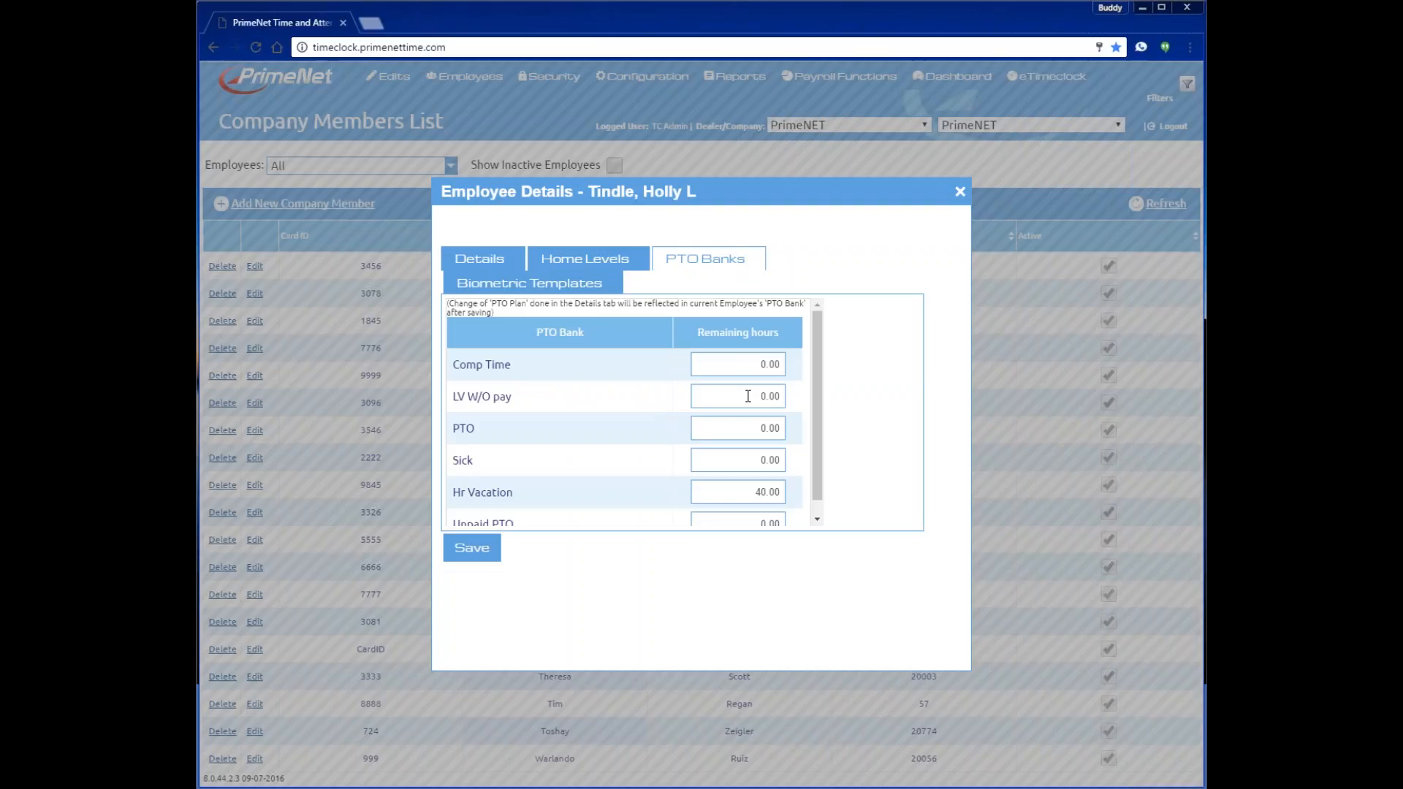
- Enter 25.00 PTO and 8 Sick remaining hours, save the record, and go to the Dashboard
click(754, 429)
text(25.00)
scroll(755, 436, down, 1)
drag(768, 429, 817, 428)
text(25.0)
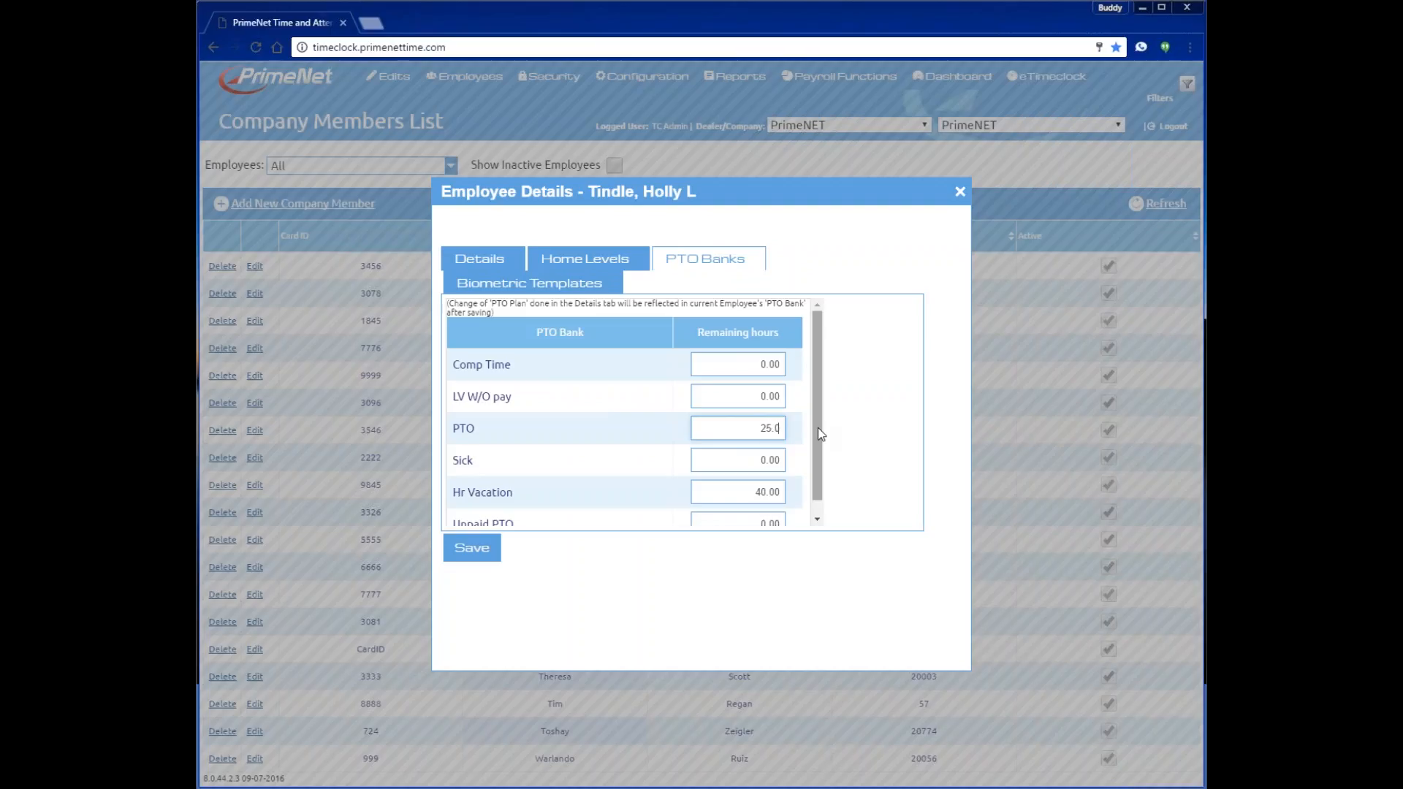
text(0)
key(Tab)
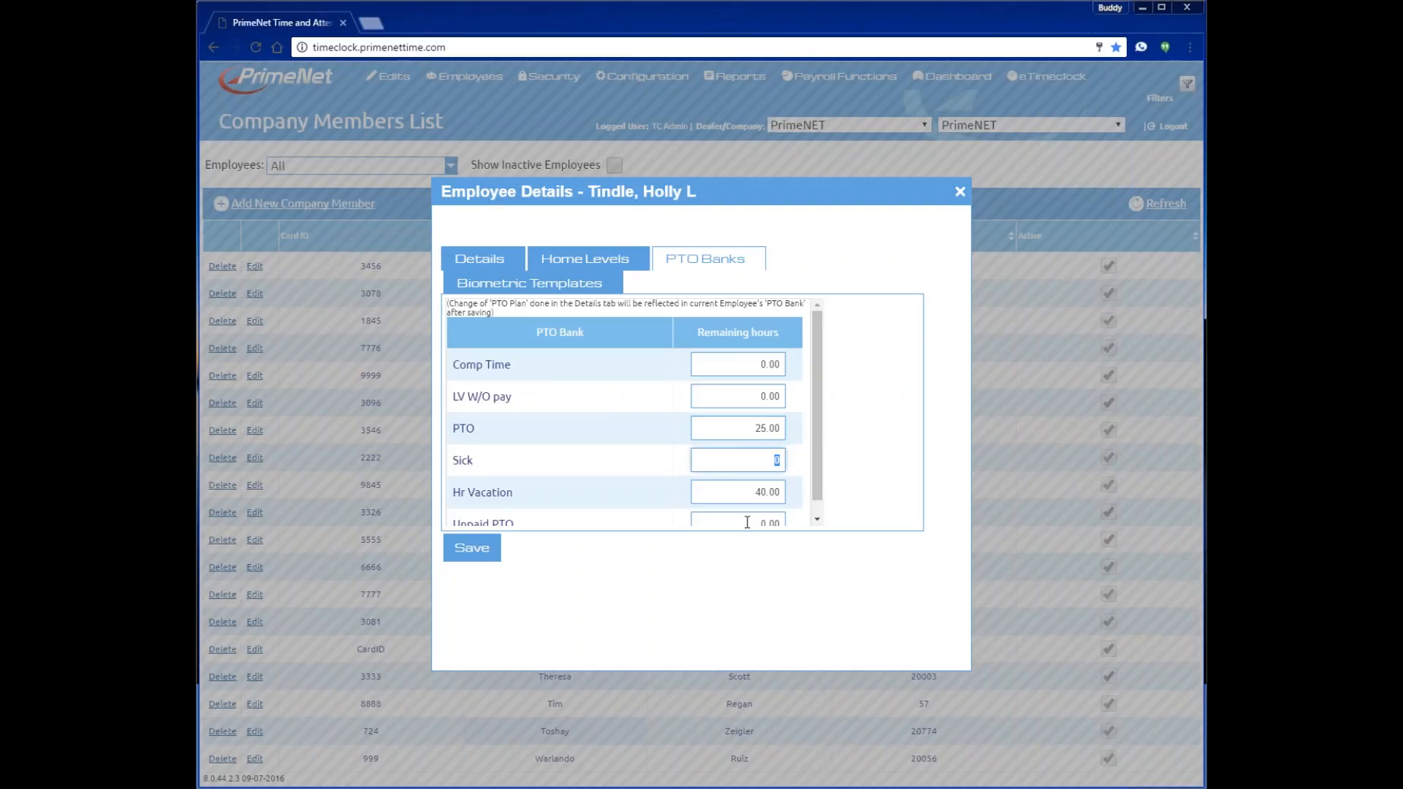
text(8)
click(475, 555)
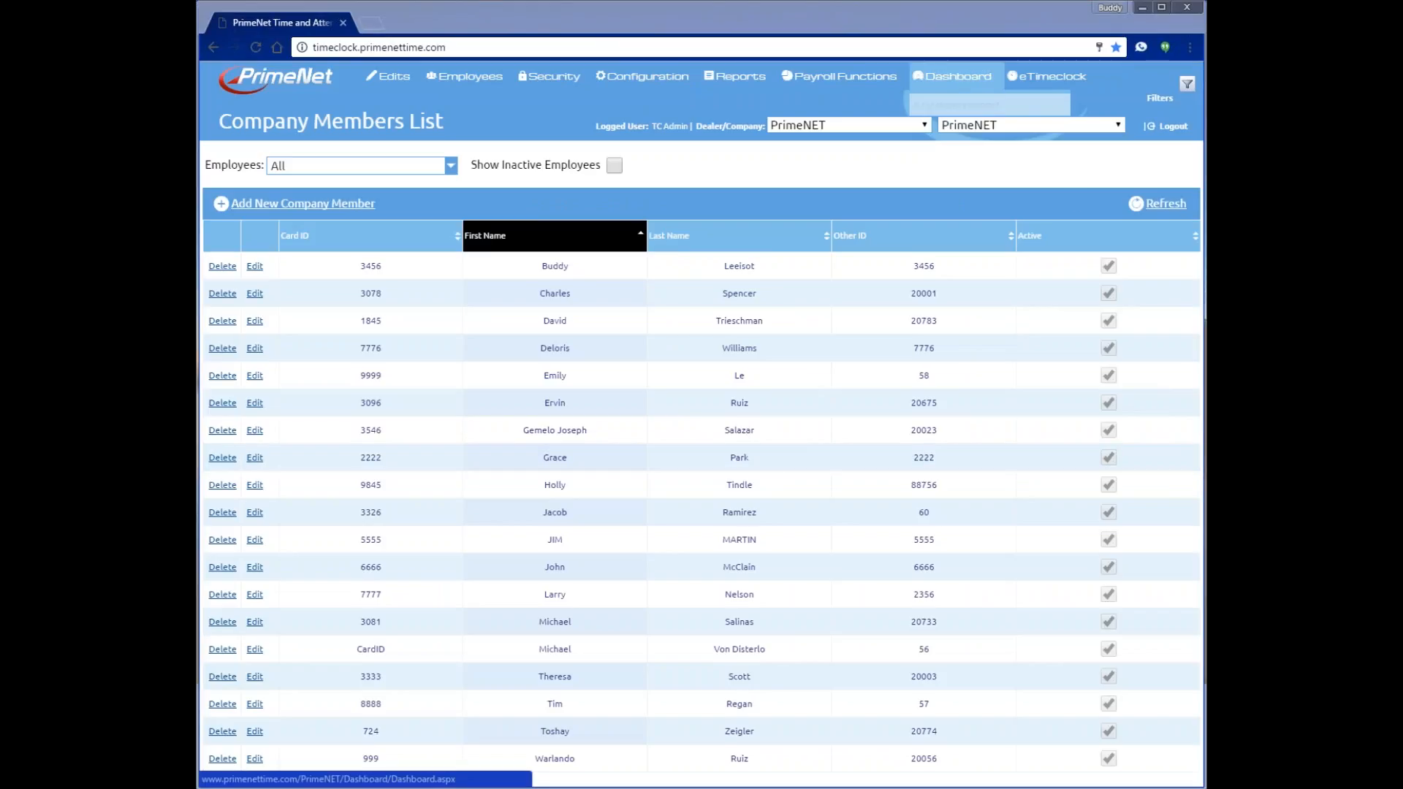
click(953, 76)
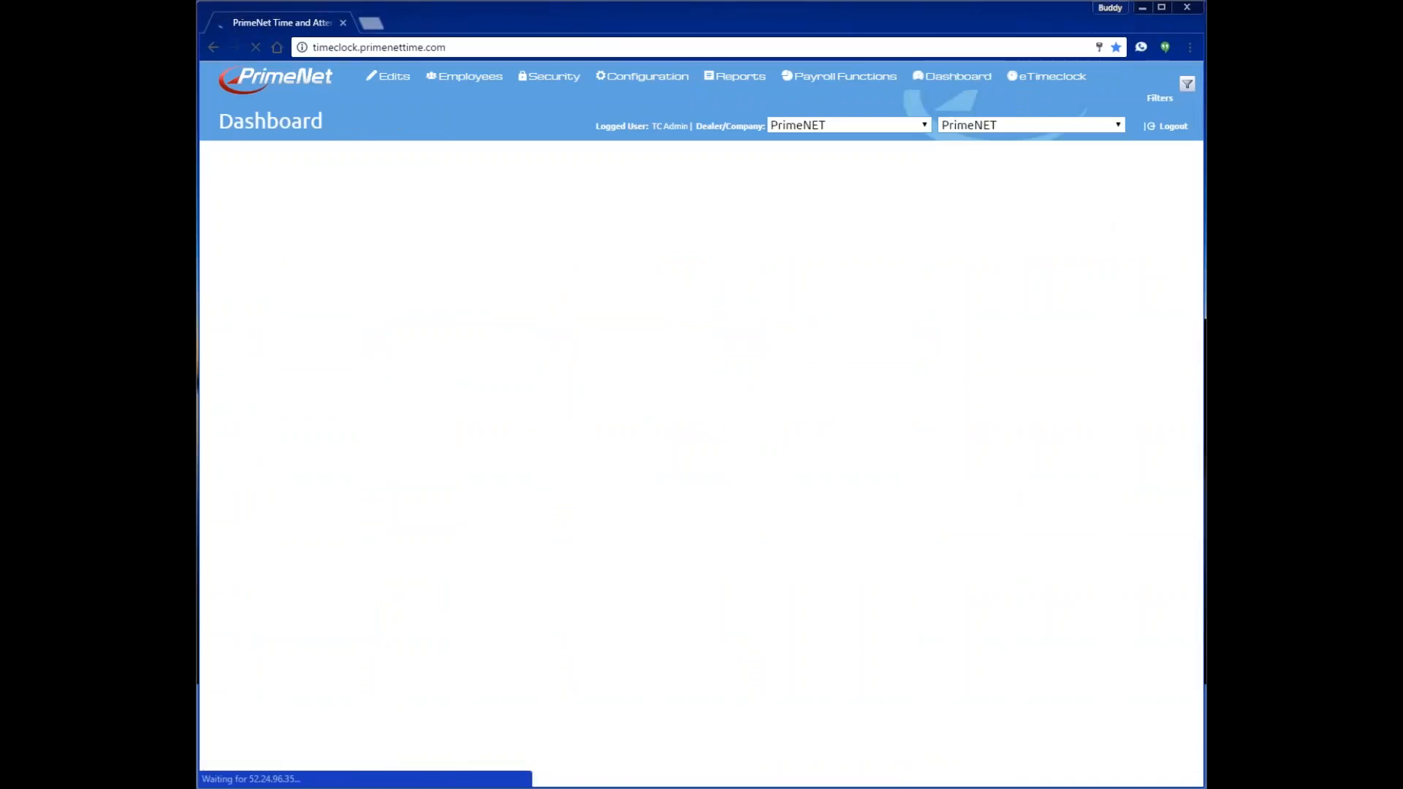